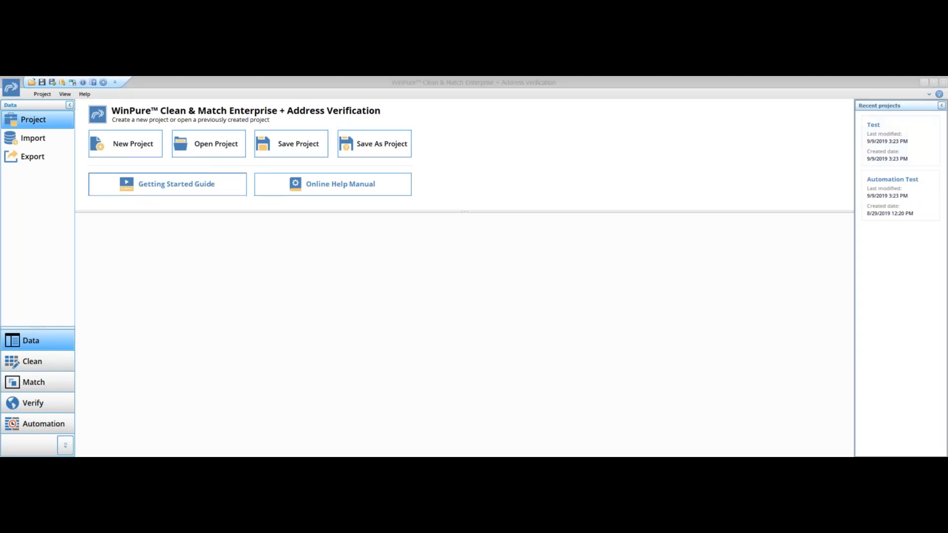
Import the Sample File 1 sheet from the Master Sample Data Excel workbook, with the first row as column names
{"action": "left_click", "coordinate": [40, 140]}
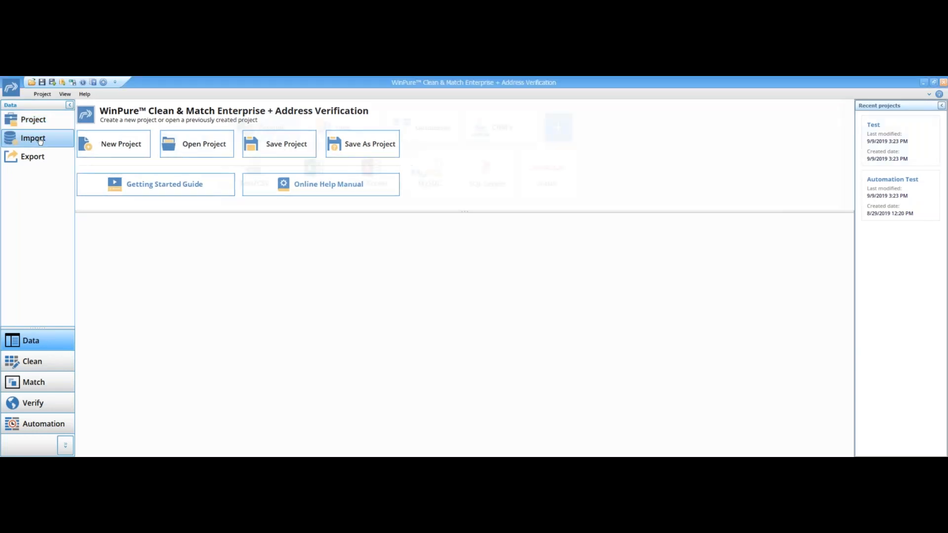
{"action": "left_click", "coordinate": [179, 182]}
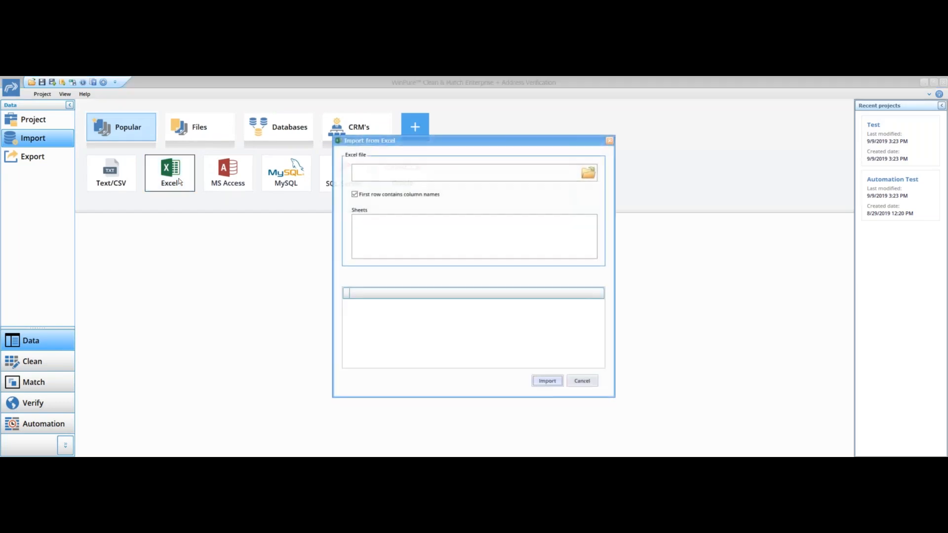
{"action": "left_click", "coordinate": [590, 173]}
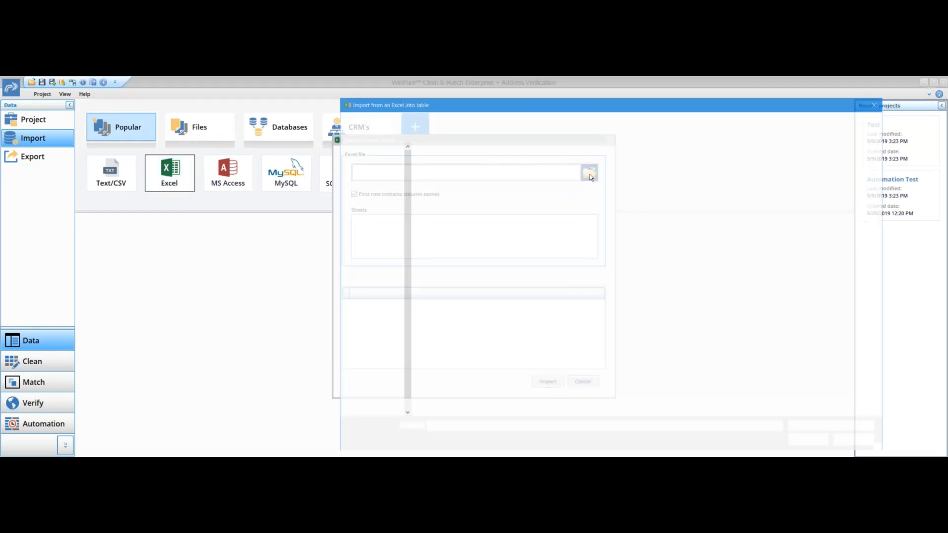
{"action": "left_click", "coordinate": [487, 200]}
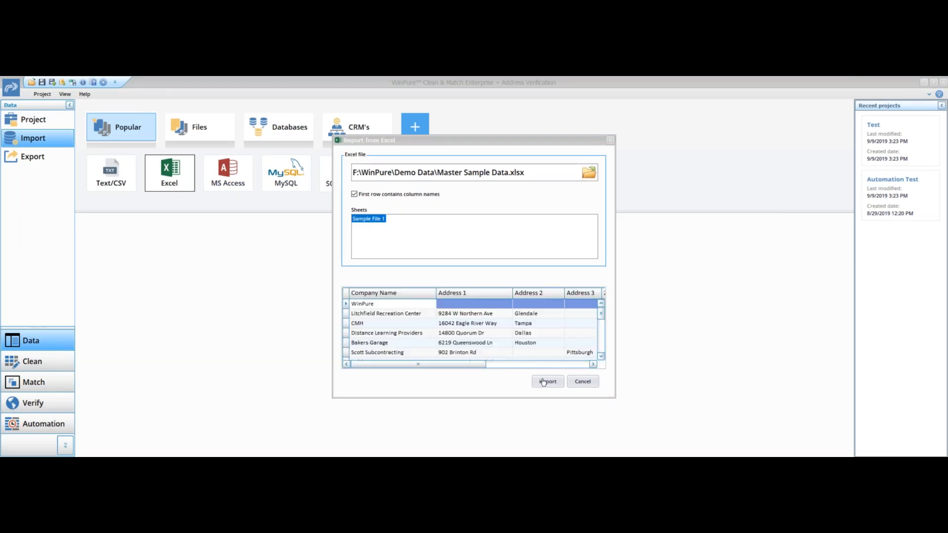
{"action": "left_click", "coordinate": [543, 381]}
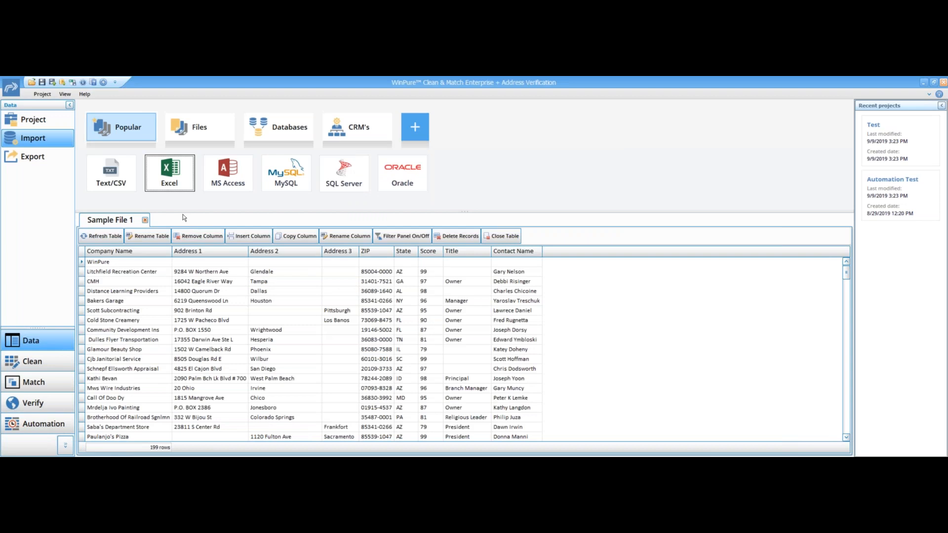
Import Sheet1 from the New Sample Data Excel workbook, keeping all fields selected
{"action": "left_click", "coordinate": [182, 175]}
{"action": "left_click", "coordinate": [593, 178]}
{"action": "double_click", "coordinate": [482, 208]}
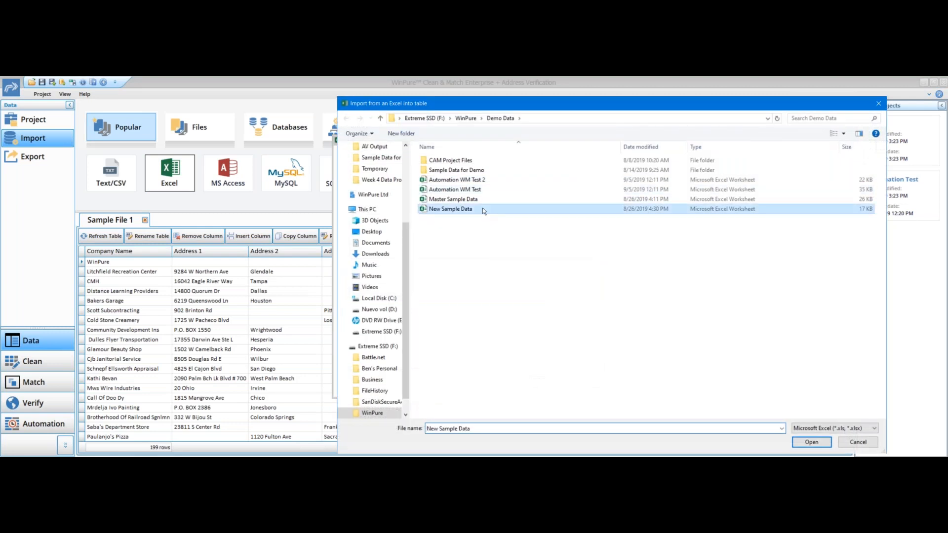
{"action": "left_click", "coordinate": [547, 382]}
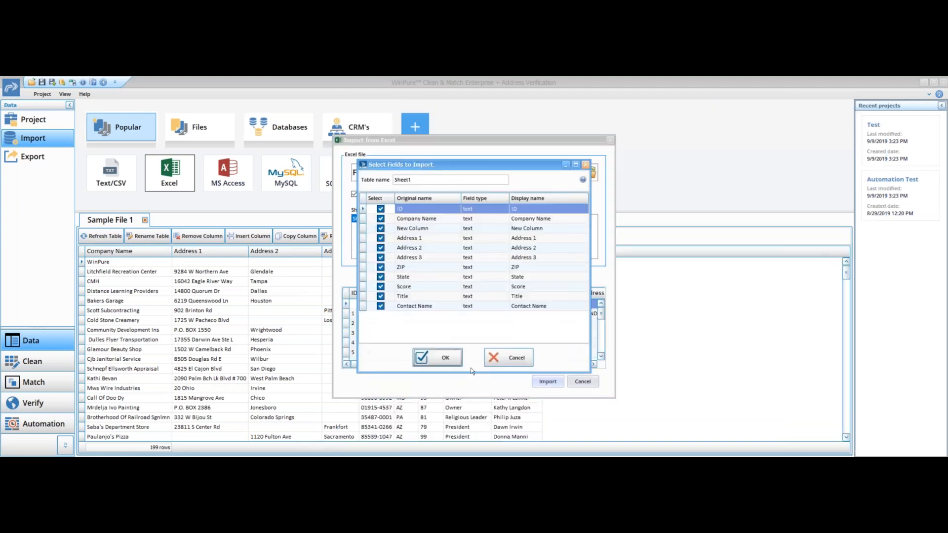
{"action": "left_click", "coordinate": [455, 362]}
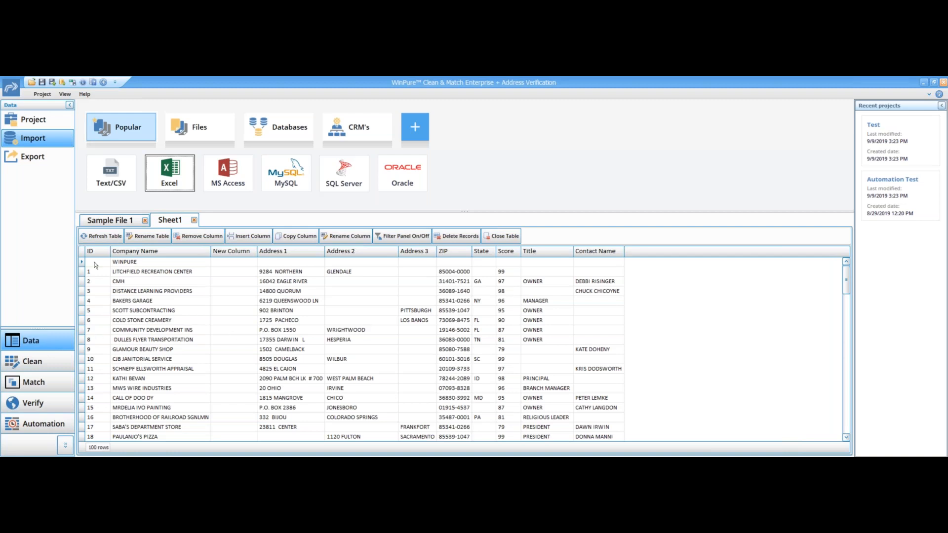
Show Sheet1's cleaning statistics in a wider pane and list the Title column's unique values sorted by ascending count
{"action": "left_click", "coordinate": [52, 365]}
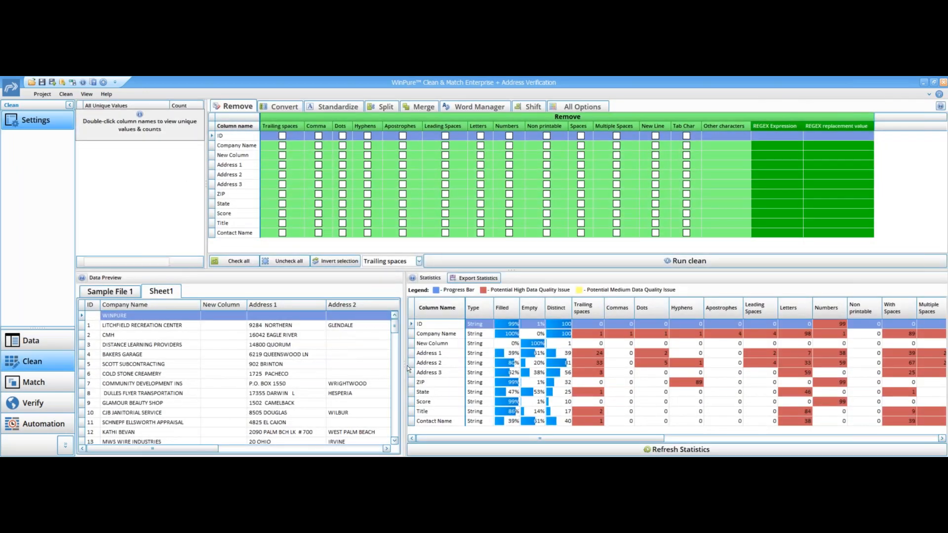
{"action": "left_click_drag", "start_coordinate": [406, 365], "coordinate": [200, 364]}
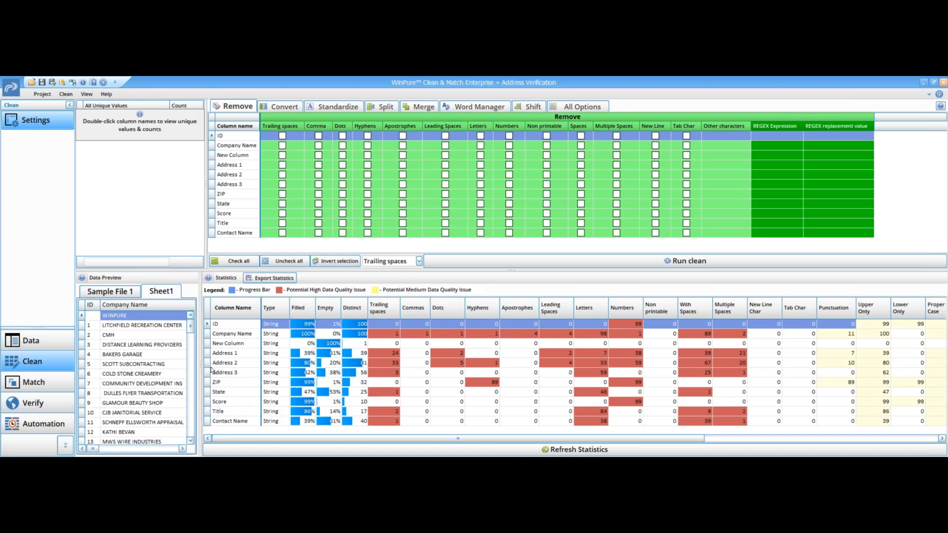
{"action": "double_click", "coordinate": [354, 411]}
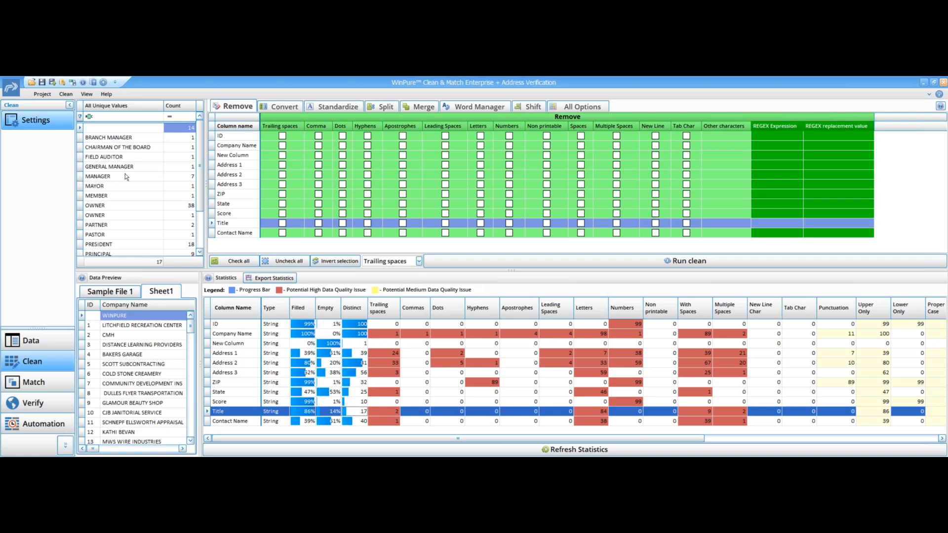
{"action": "right_click", "coordinate": [193, 107]}
{"action": "left_click", "coordinate": [208, 107]}
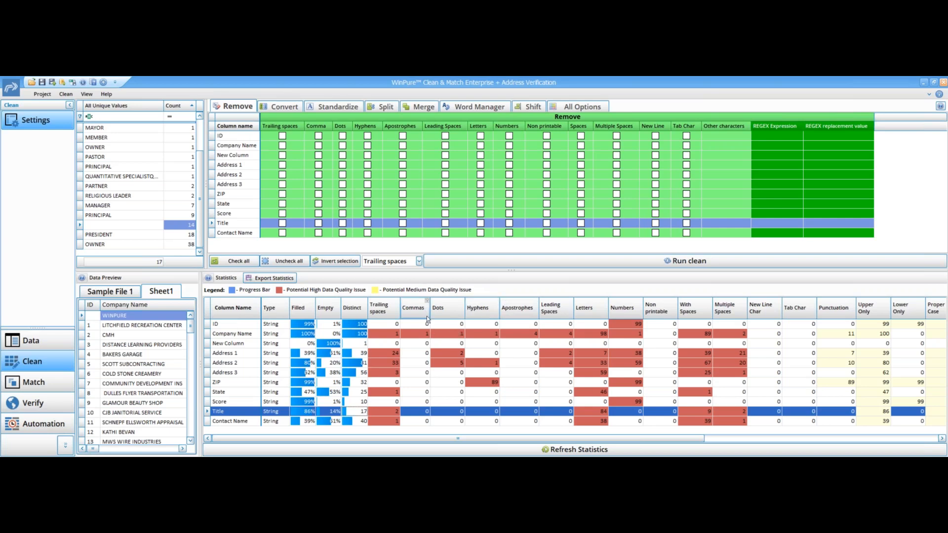
List the Company Name values that contain commas, followed by those with trailing spaces
{"action": "left_click", "coordinate": [408, 335]}
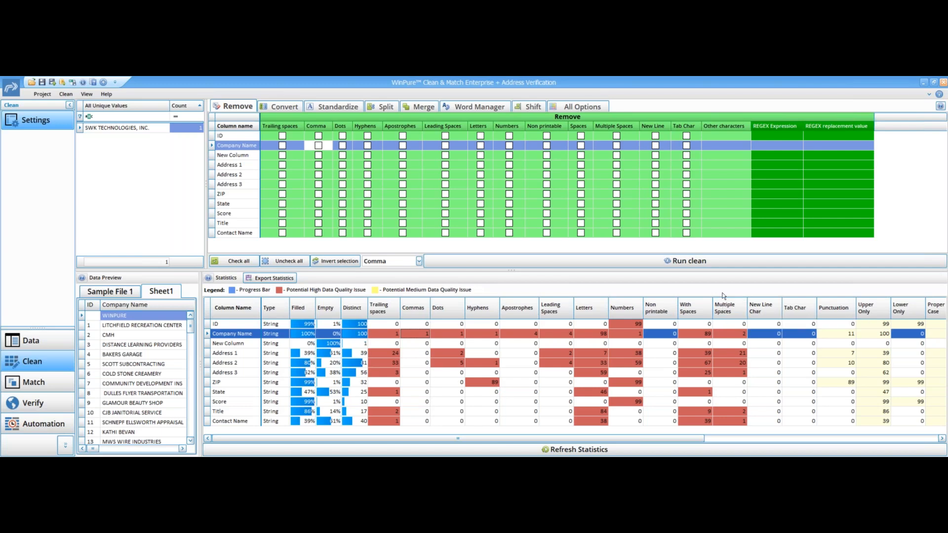
{"action": "left_click", "coordinate": [390, 334]}
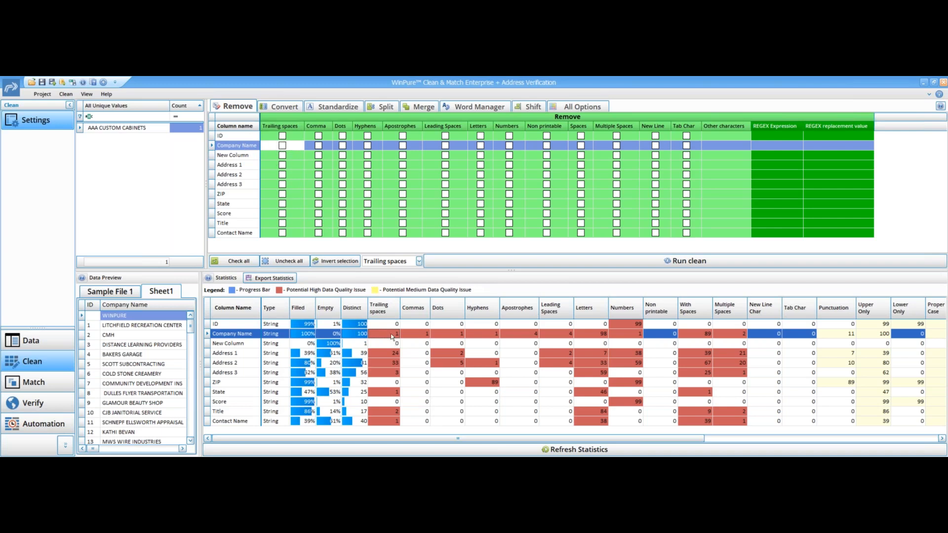
Remove trailing spaces, leading spaces, non-printable characters and multiple spaces from all columns of Sheet1 and run the clean
{"action": "left_click", "coordinate": [283, 146]}
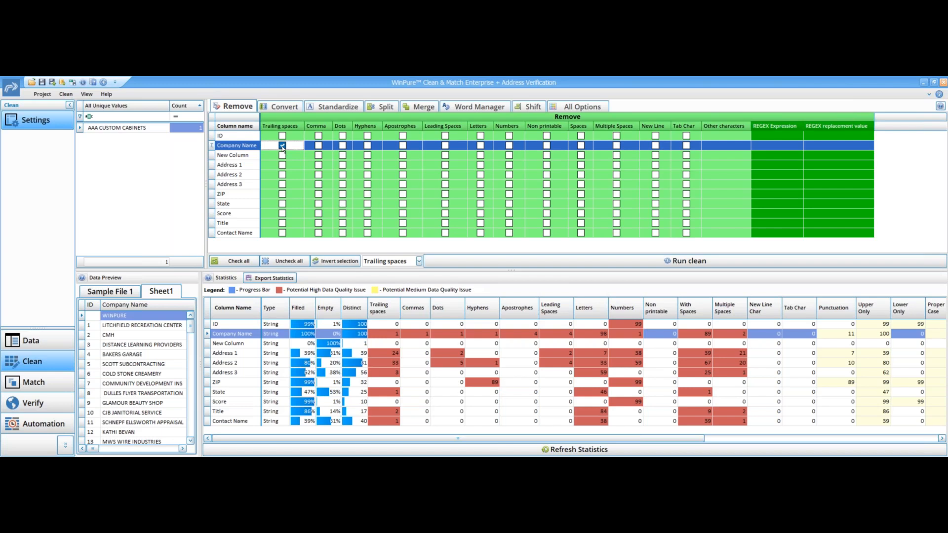
{"action": "left_click", "coordinate": [238, 261]}
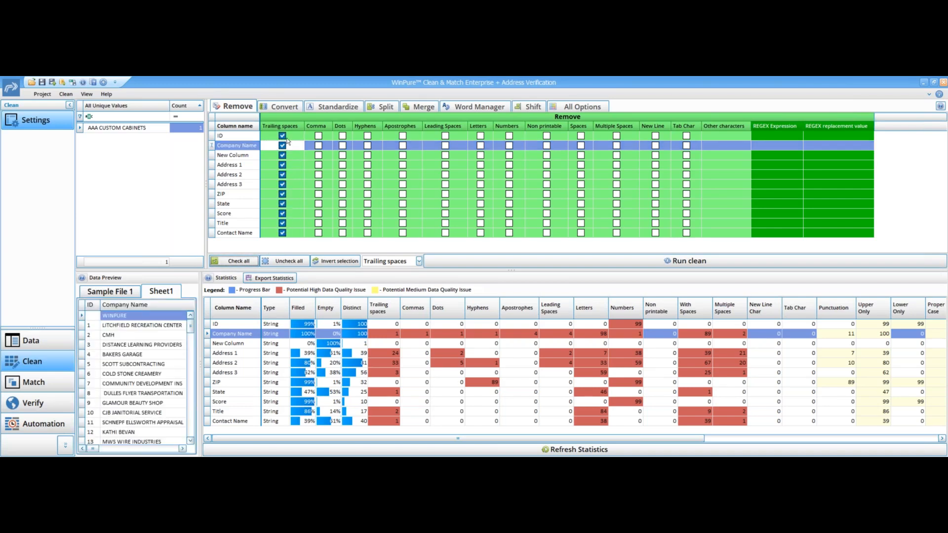
{"action": "left_click", "coordinate": [445, 136]}
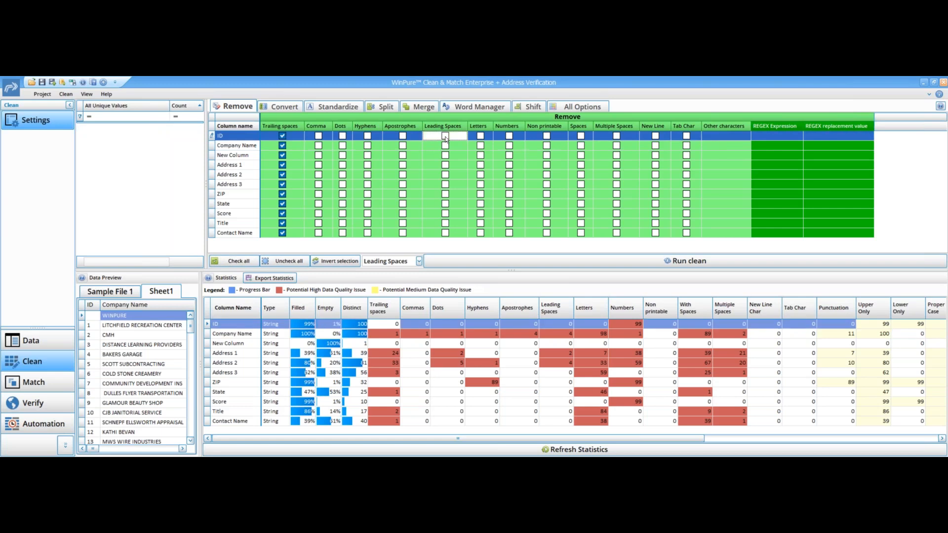
{"action": "left_click", "coordinate": [238, 261]}
{"action": "left_click", "coordinate": [547, 137]}
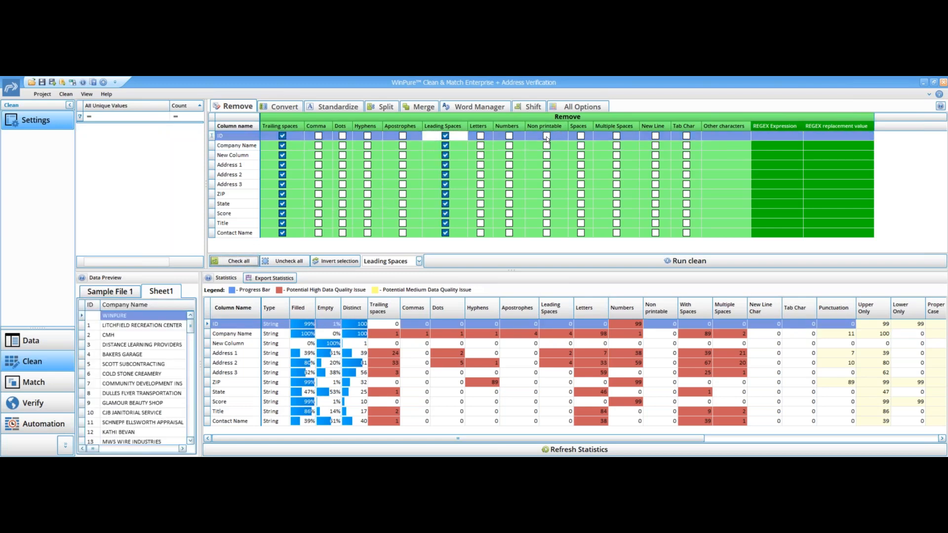
{"action": "left_click", "coordinate": [244, 260]}
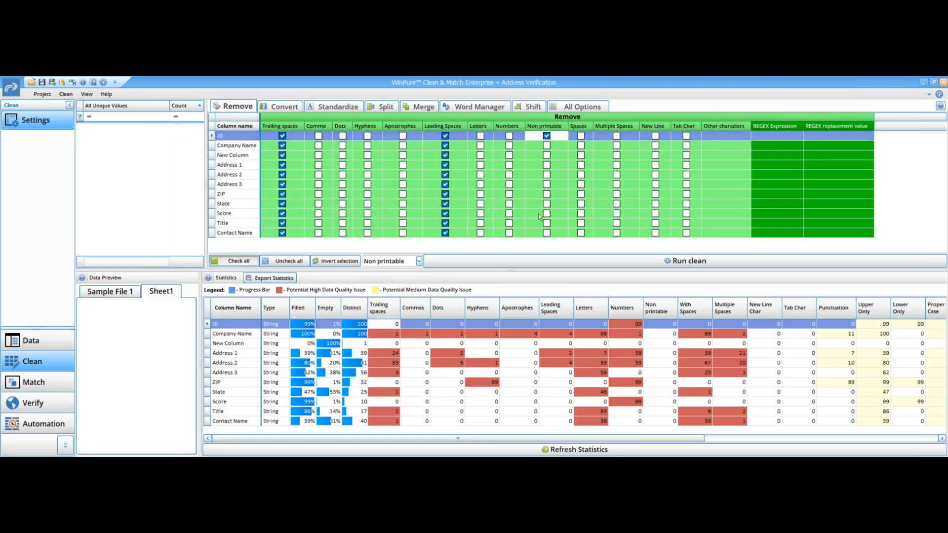
{"action": "left_click", "coordinate": [616, 136]}
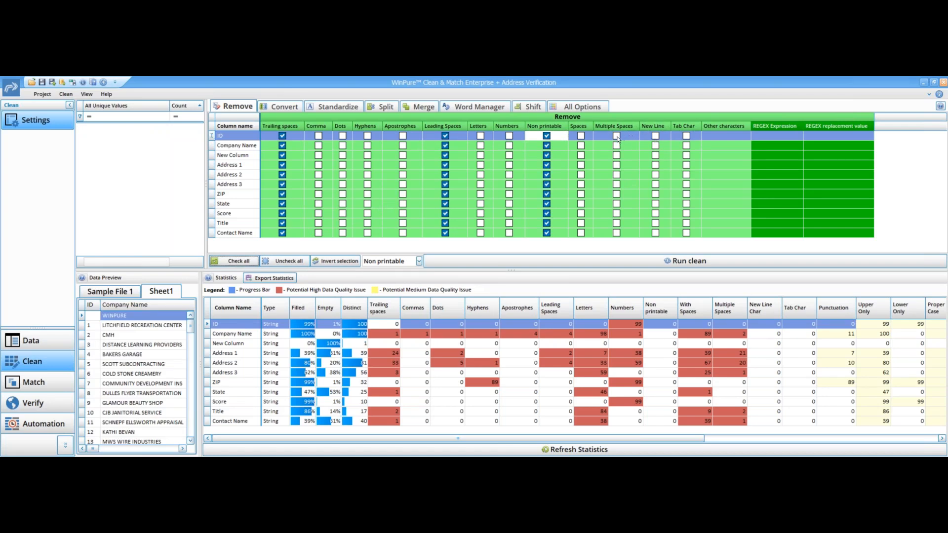
{"action": "left_click", "coordinate": [238, 260]}
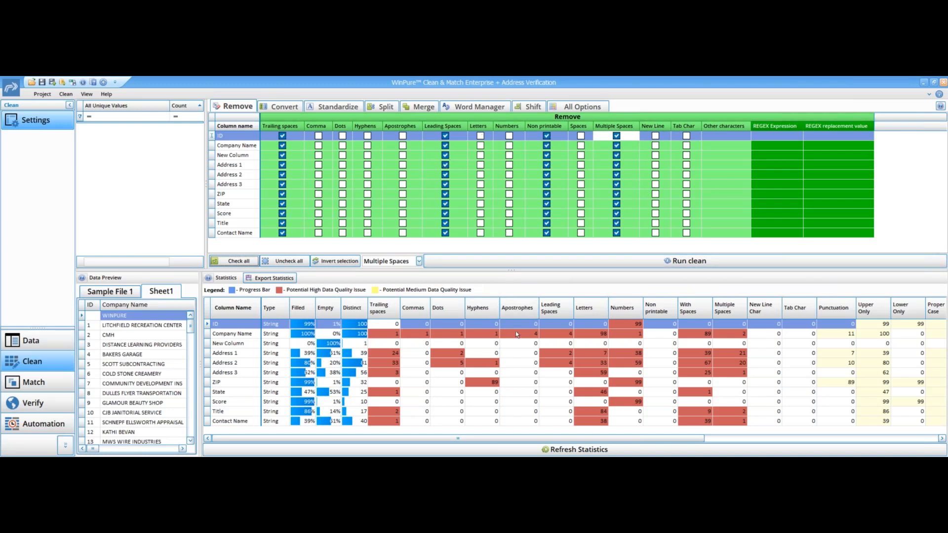
{"action": "left_click", "coordinate": [572, 262]}
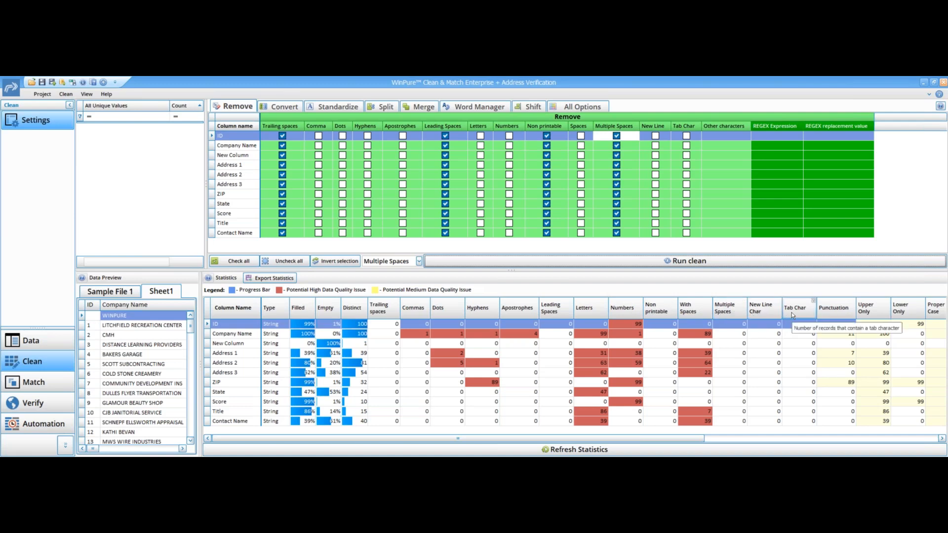
Examine the remaining statistics for each column, including most common values, word counts and value lengths
{"action": "left_click_drag", "start_coordinate": [676, 435], "coordinate": [892, 450]}
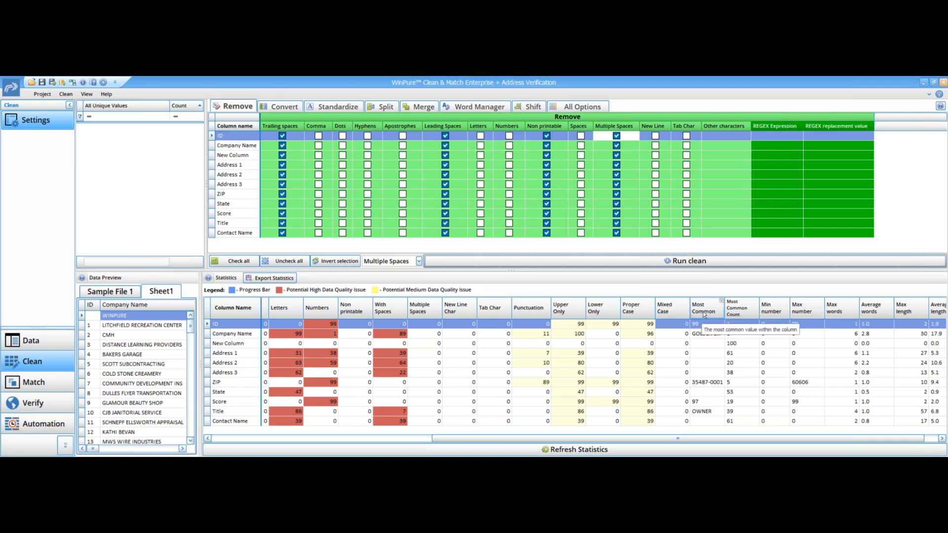
{"action": "left_click_drag", "start_coordinate": [724, 308], "coordinate": [764, 308]}
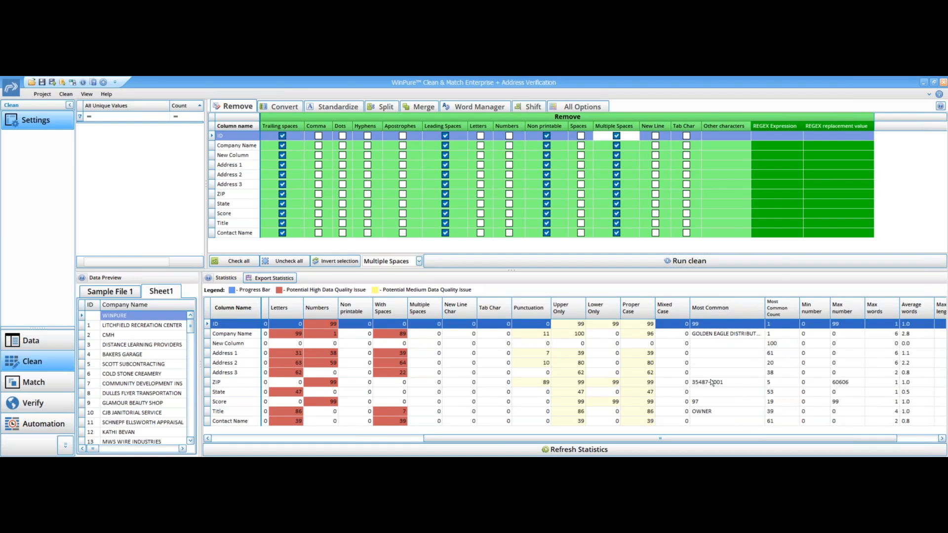
{"action": "left_click_drag", "start_coordinate": [764, 311], "coordinate": [731, 318]}
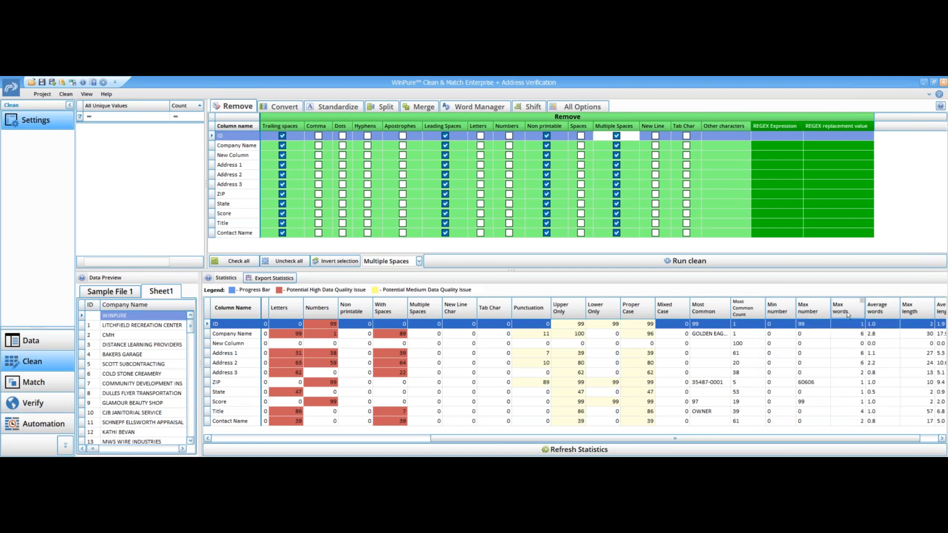
{"action": "left_click_drag", "start_coordinate": [822, 438], "coordinate": [881, 374]}
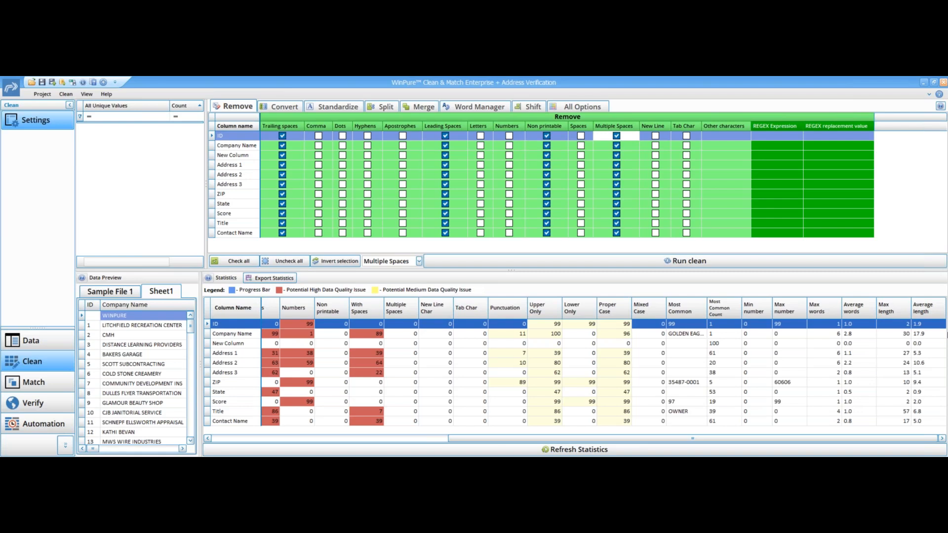
{"action": "left_click", "coordinate": [947, 335]}
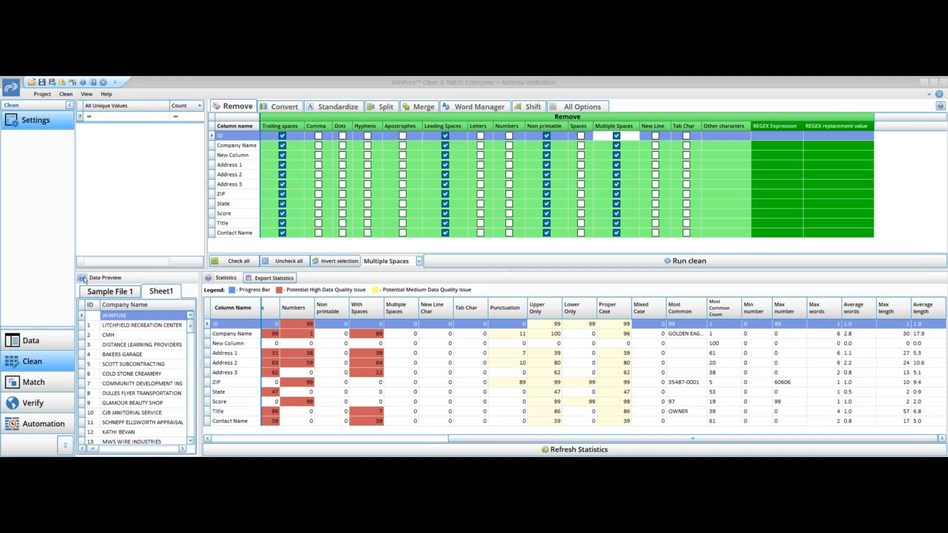
Review the Standardize and Split cleaning options and list the Title values that contain spaces
{"action": "left_click", "coordinate": [337, 107]}
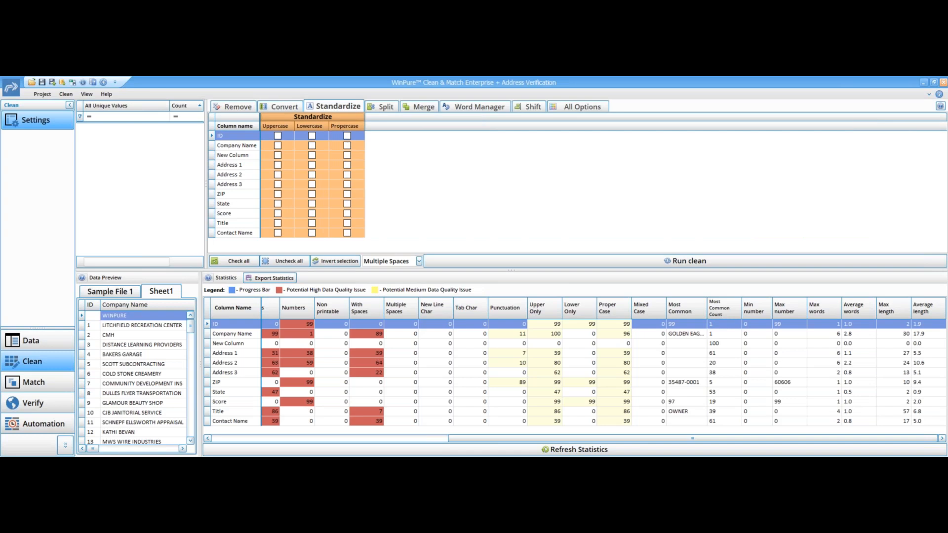
{"action": "left_click", "coordinate": [378, 108]}
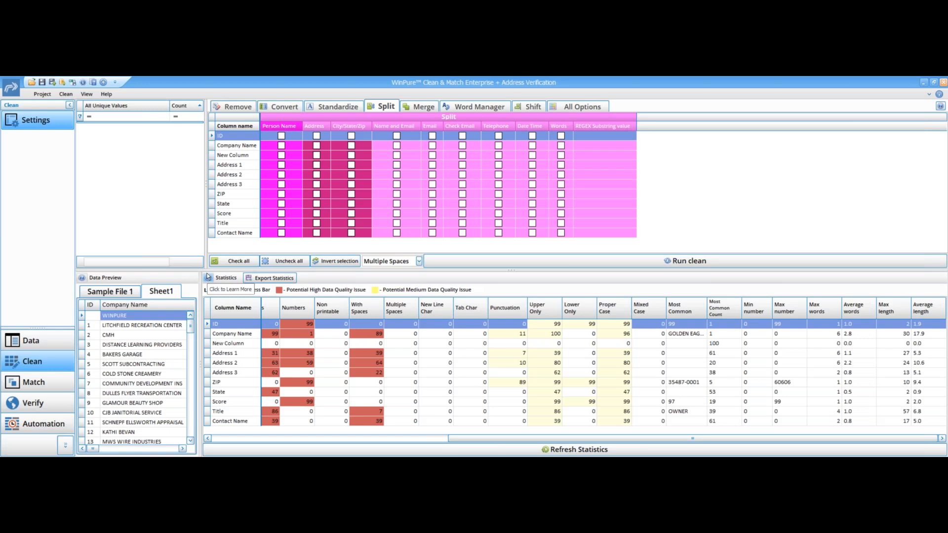
{"action": "mouse_move", "coordinate": [300, 308]}
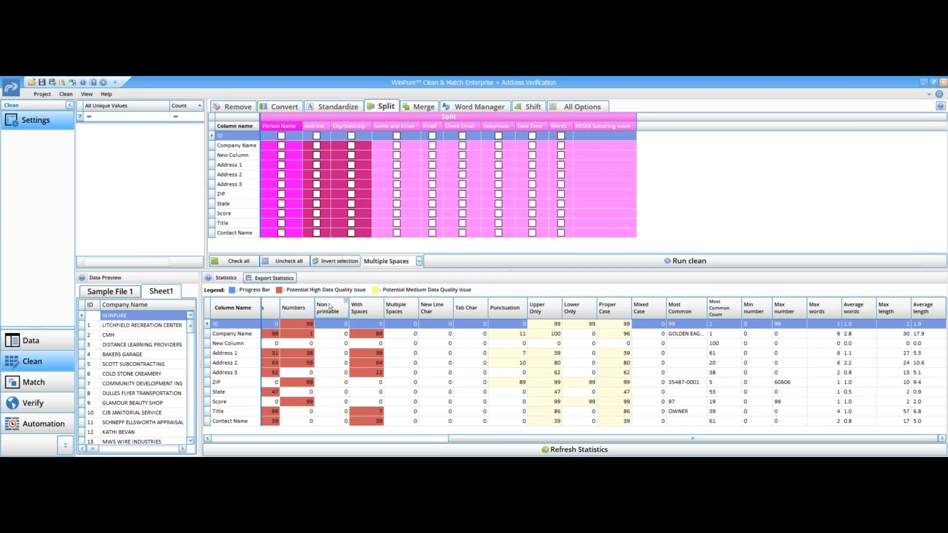
{"action": "mouse_move", "coordinate": [438, 308]}
{"action": "left_click", "coordinate": [366, 410]}
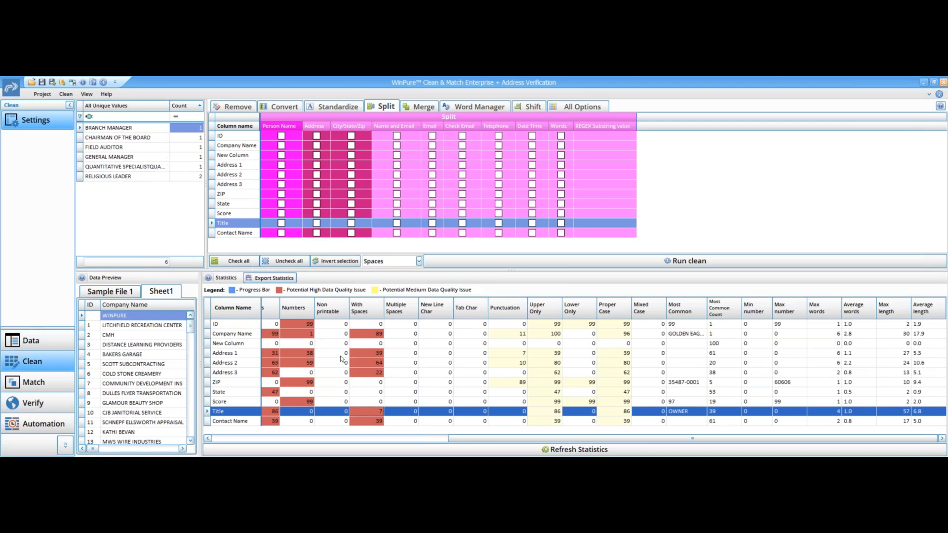
Check the empty ZIP values in the statistics and filter the data table to records with an empty Score
{"action": "left_click_drag", "start_coordinate": [528, 441], "coordinate": [292, 441]}
{"action": "left_click", "coordinate": [334, 403]}
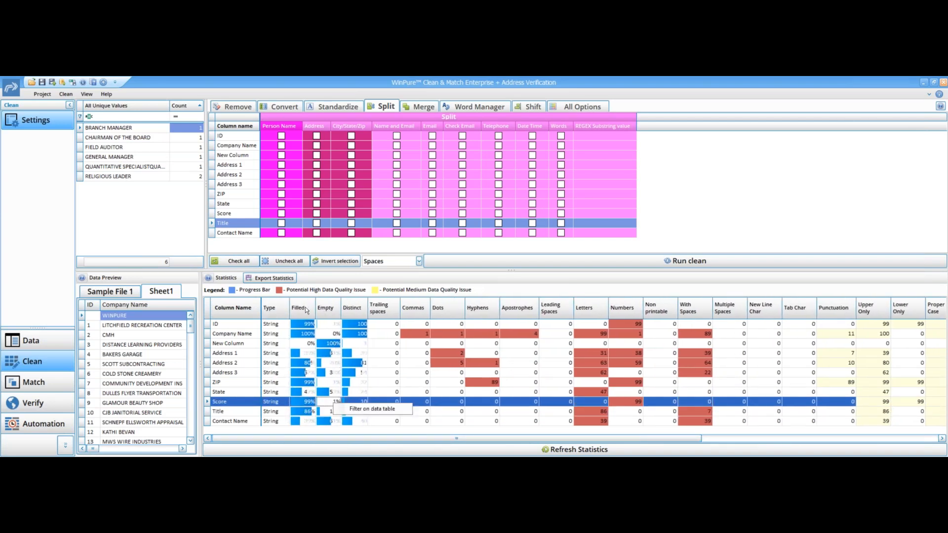
{"action": "left_click", "coordinate": [334, 384]}
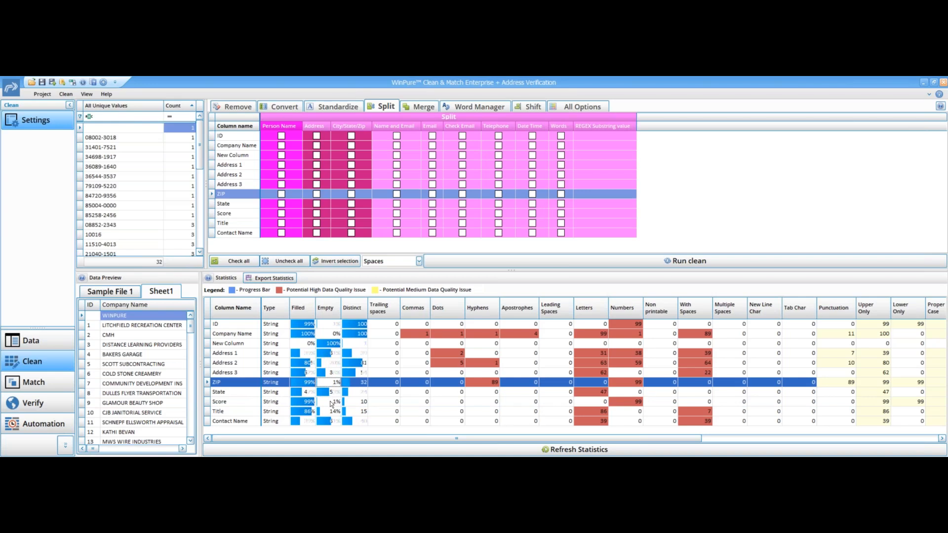
{"action": "left_click", "coordinate": [330, 404]}
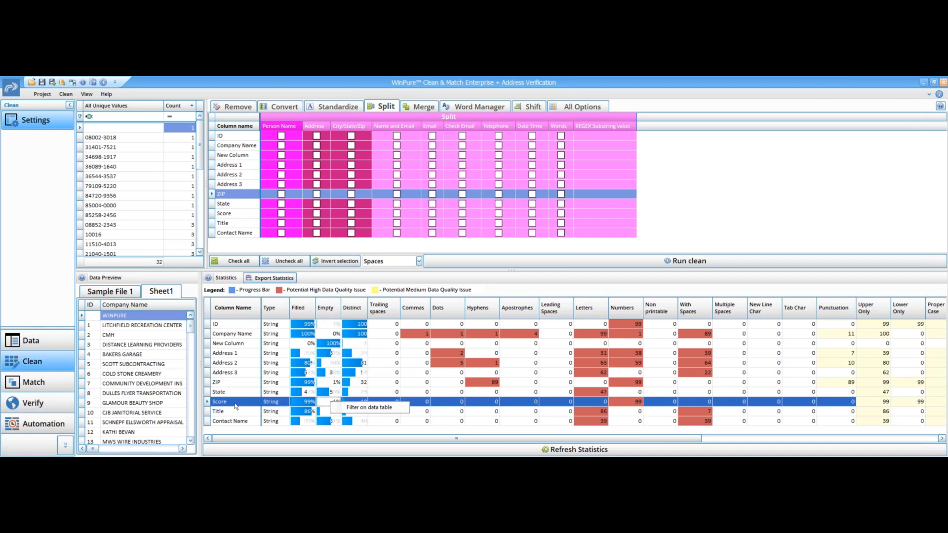
{"action": "left_click", "coordinate": [359, 409]}
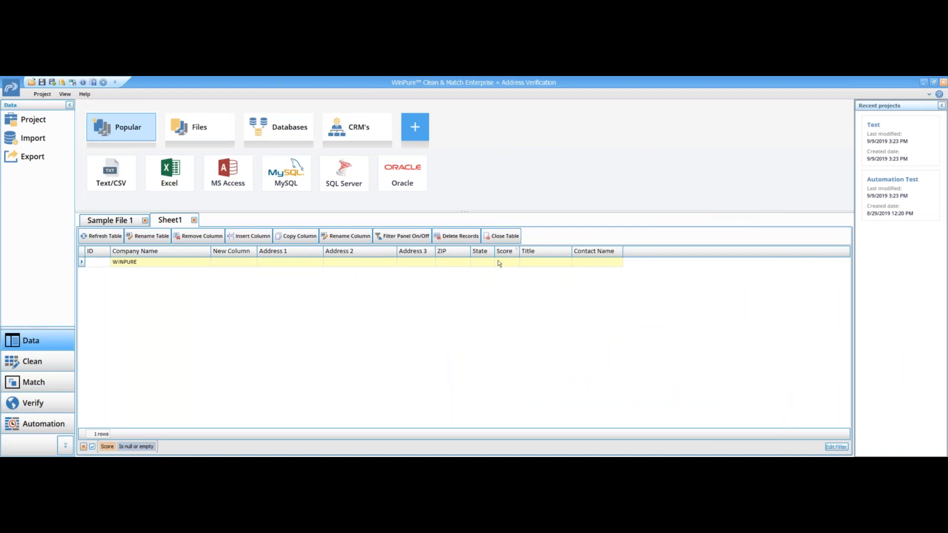
Return to the Sheet1 cleaning statistics and try to build a filter with conditions on the Hyphens column
{"action": "left_click", "coordinate": [43, 362]}
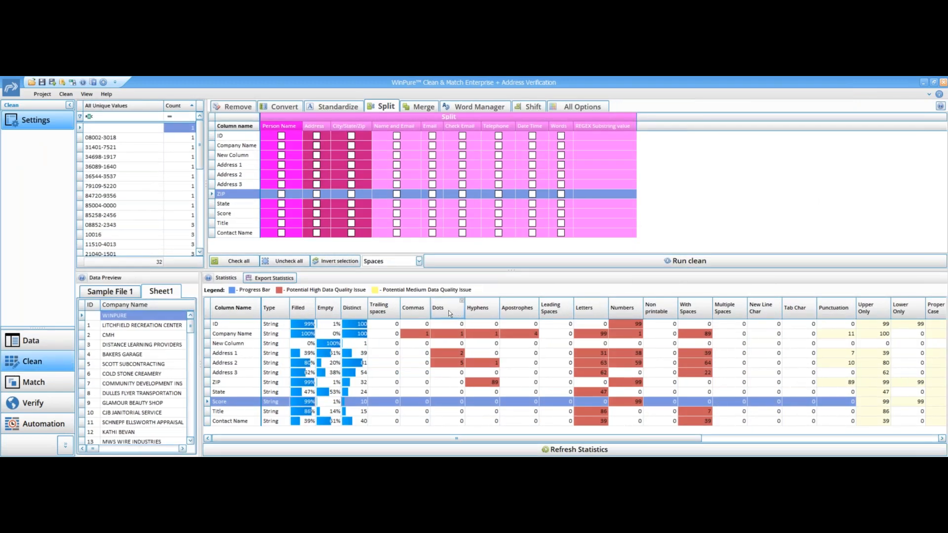
{"action": "left_click", "coordinate": [496, 299]}
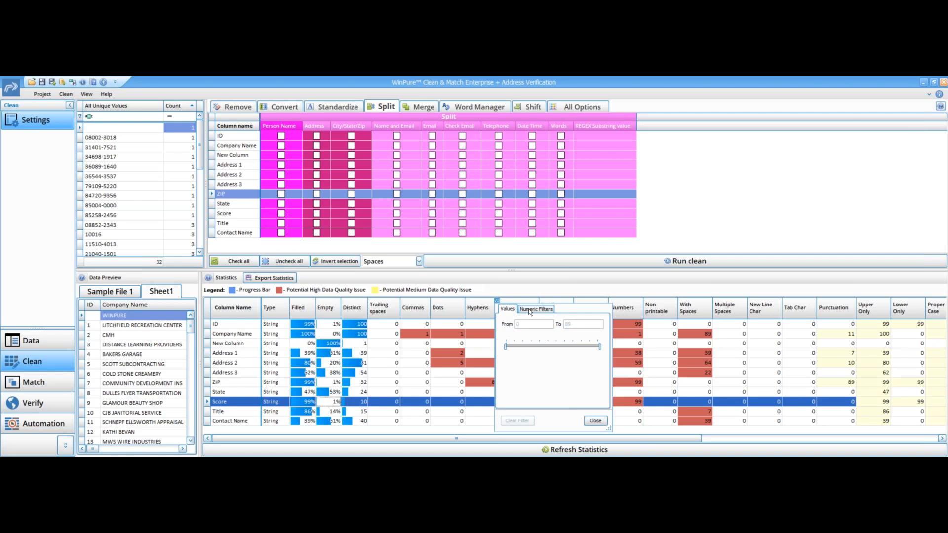
{"action": "left_click", "coordinate": [497, 301]}
{"action": "right_click", "coordinate": [497, 302]}
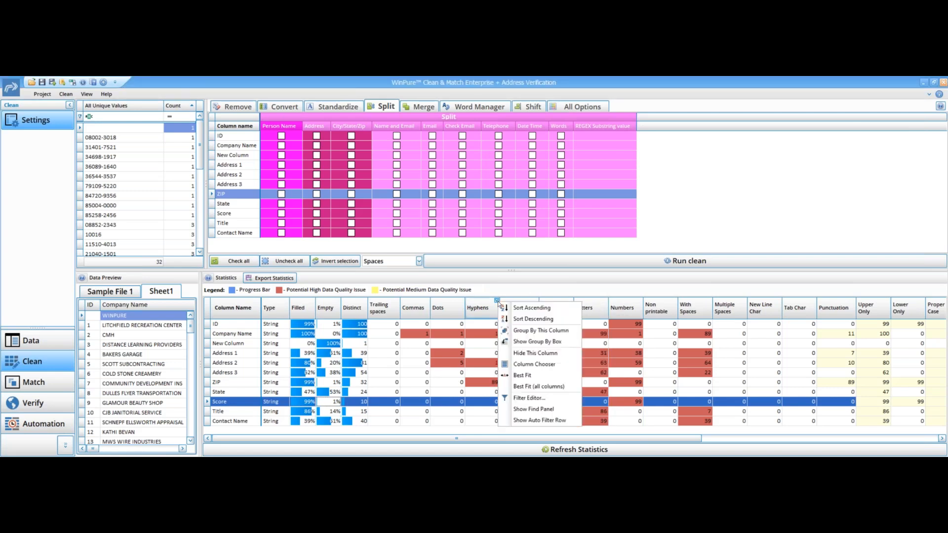
{"action": "left_click", "coordinate": [538, 397]}
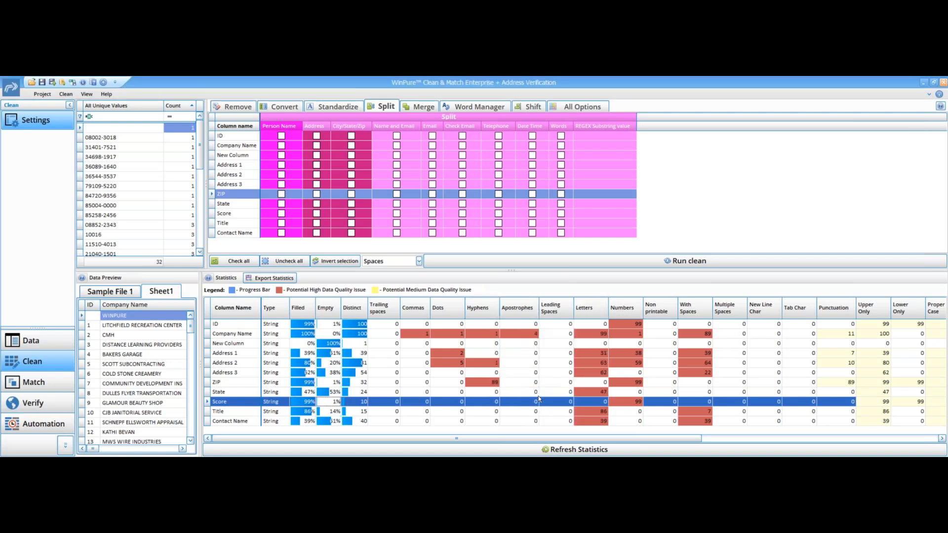
{"action": "double_click", "coordinate": [386, 203]}
{"action": "left_click", "coordinate": [385, 202]}
{"action": "left_click", "coordinate": [374, 202]}
{"action": "left_click", "coordinate": [492, 308]}
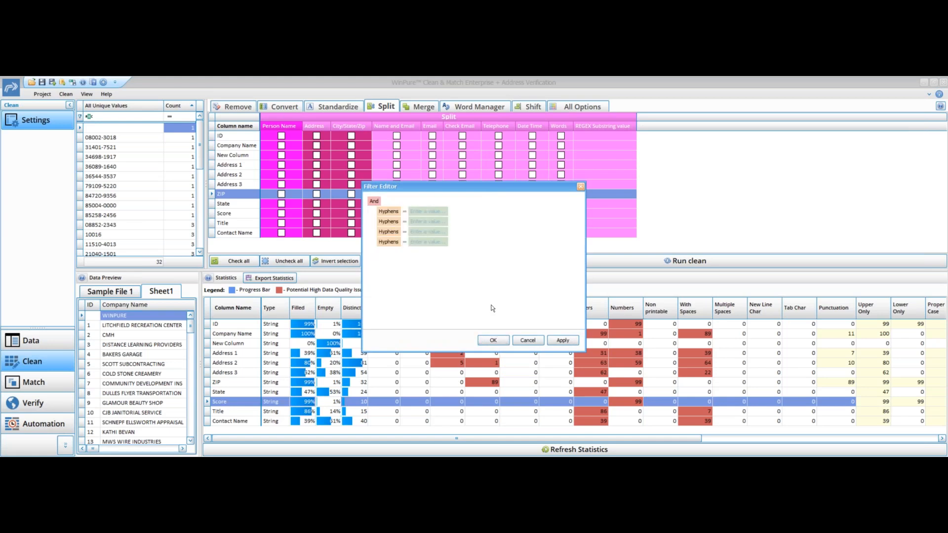
{"action": "left_click", "coordinate": [528, 341]}
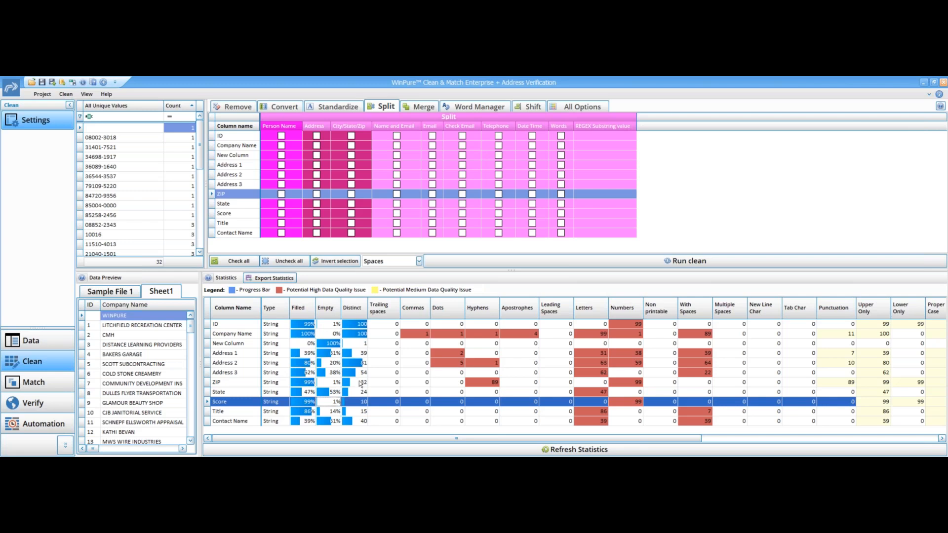
List the unique Title values and review them in the Title column's Word Manager without saving anything
{"action": "left_click", "coordinate": [362, 412]}
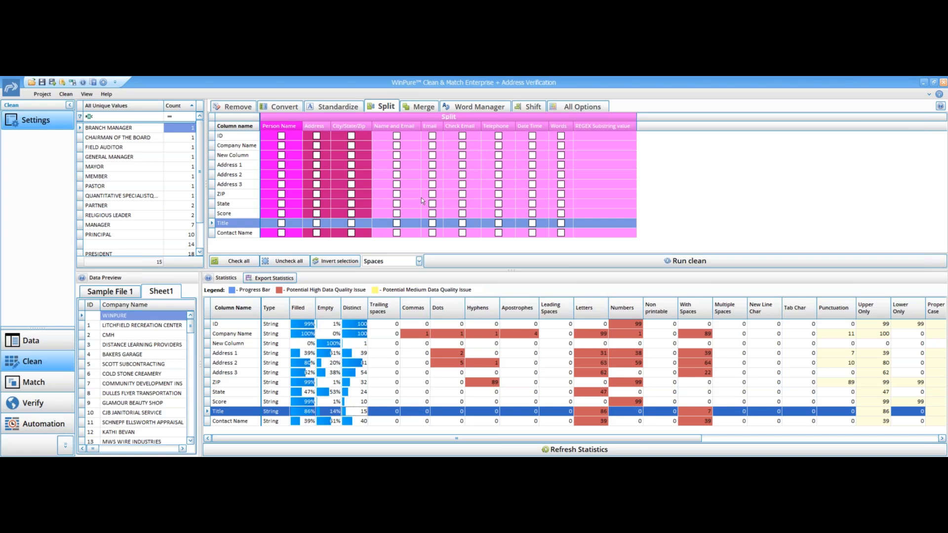
{"action": "left_click", "coordinate": [487, 108]}
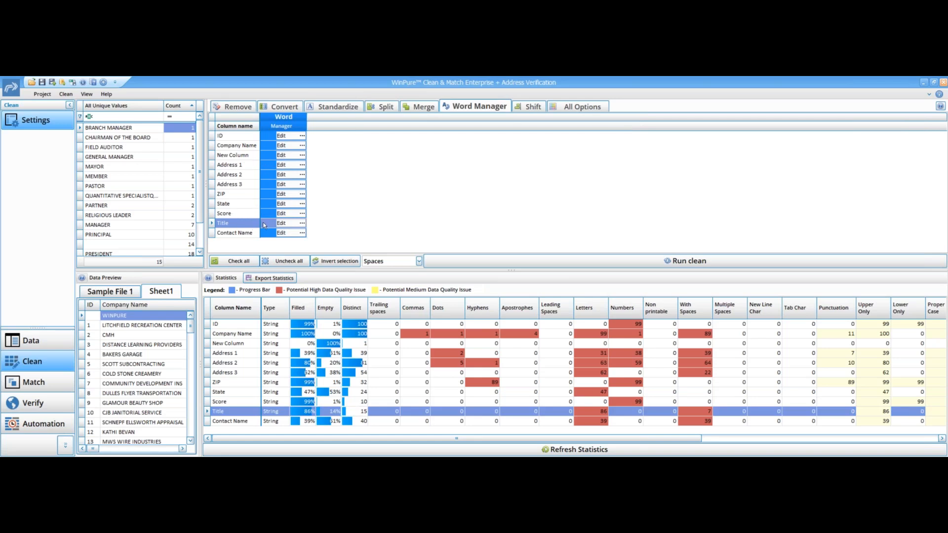
{"action": "left_click", "coordinate": [282, 225]}
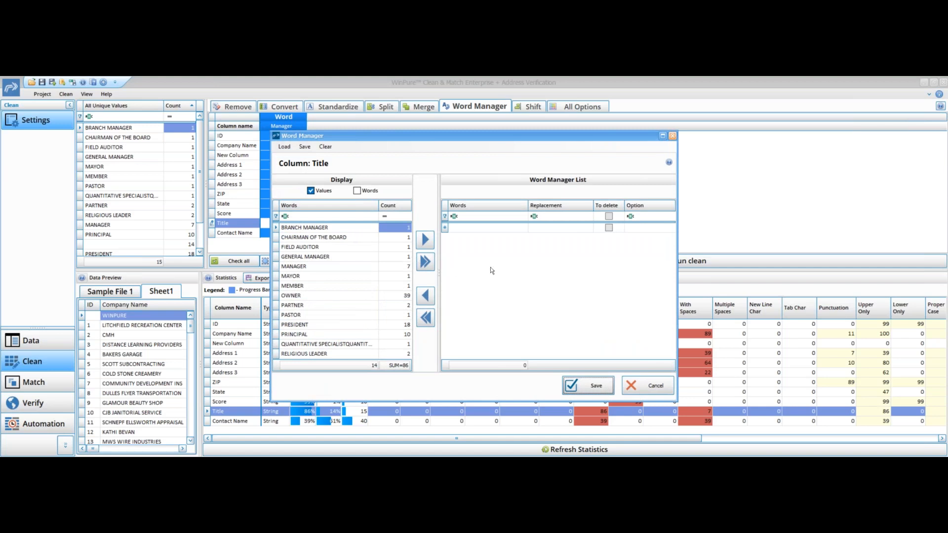
{"action": "left_click", "coordinate": [663, 387]}
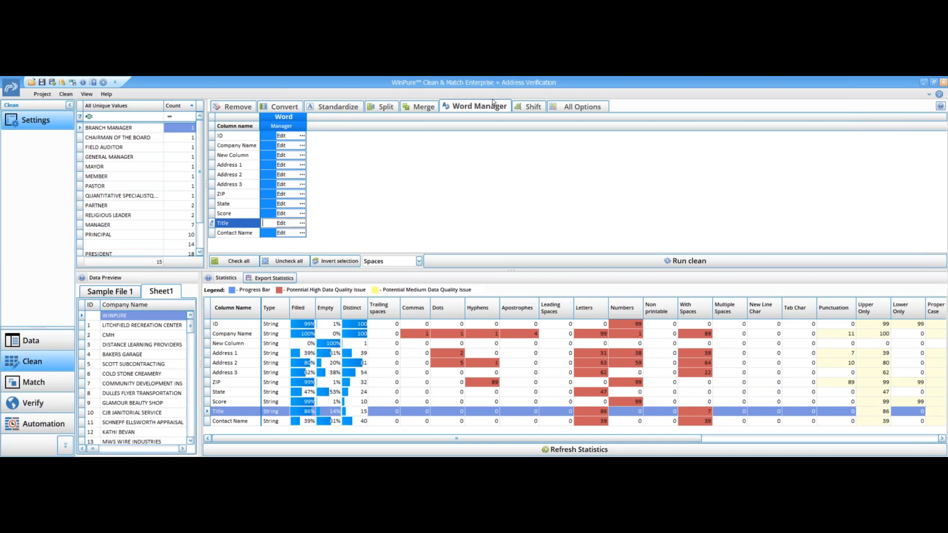
{"action": "mouse_move", "coordinate": [474, 108]}
Review the file and database formats available for exporting the cleaned data
{"action": "left_click", "coordinate": [65, 94]}
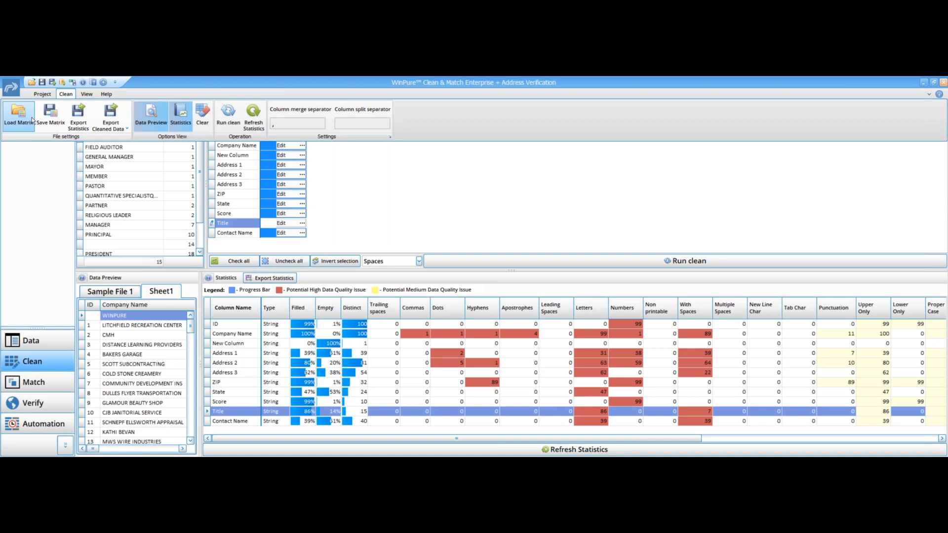
{"action": "left_click", "coordinate": [115, 126]}
{"action": "mouse_move", "coordinate": [122, 142]}
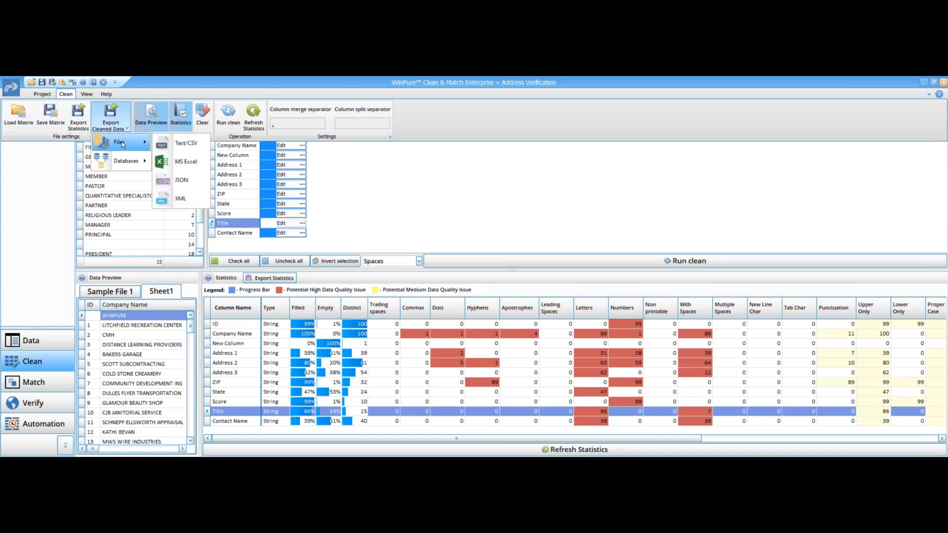
{"action": "mouse_move", "coordinate": [139, 162]}
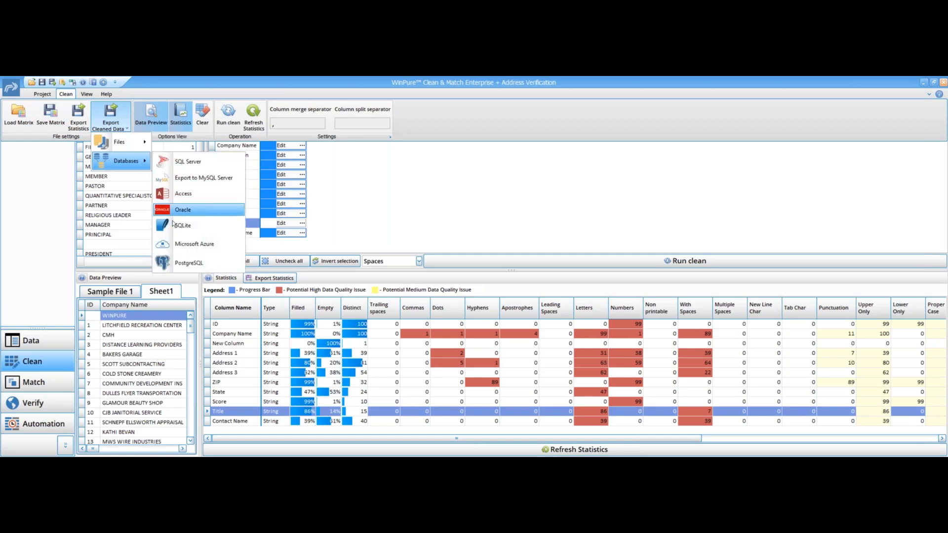
{"action": "left_click", "coordinate": [270, 86]}
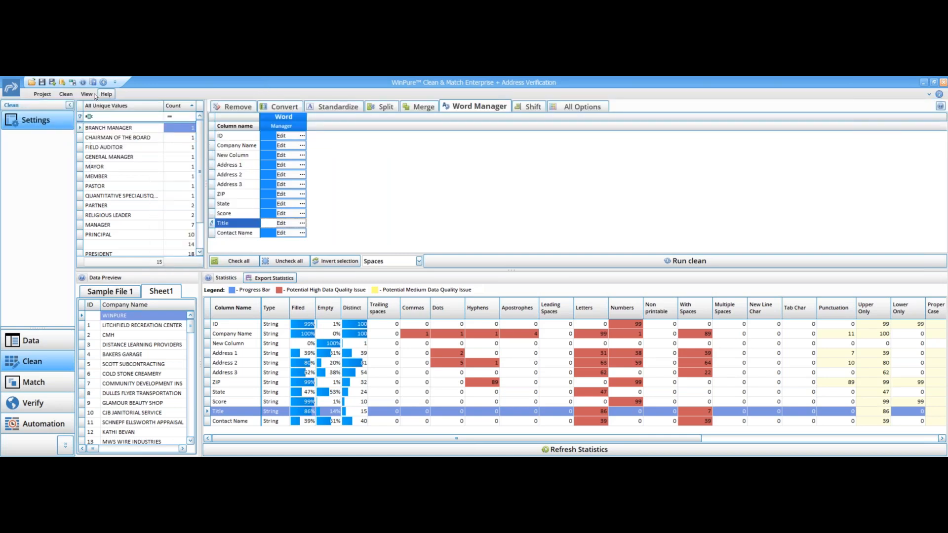
{"action": "left_click", "coordinate": [69, 94]}
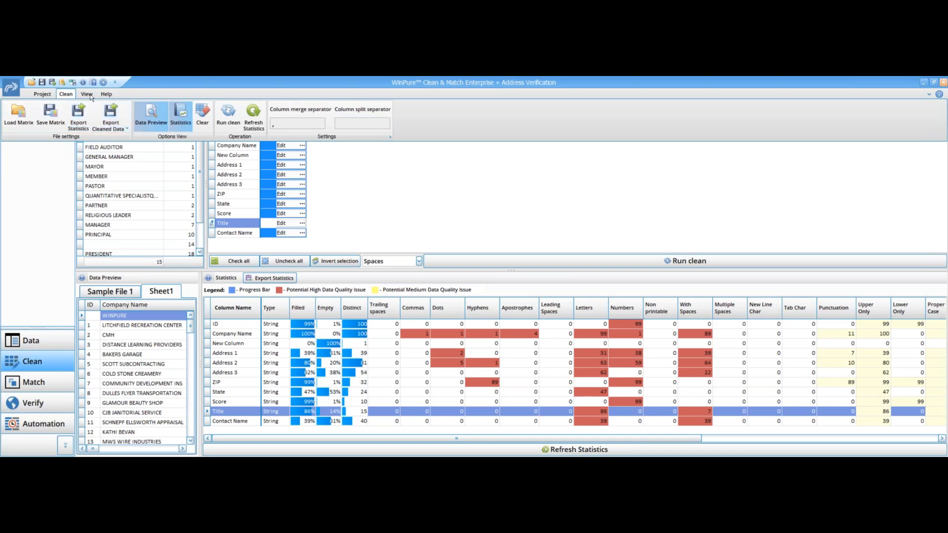
{"action": "left_click", "coordinate": [70, 93]}
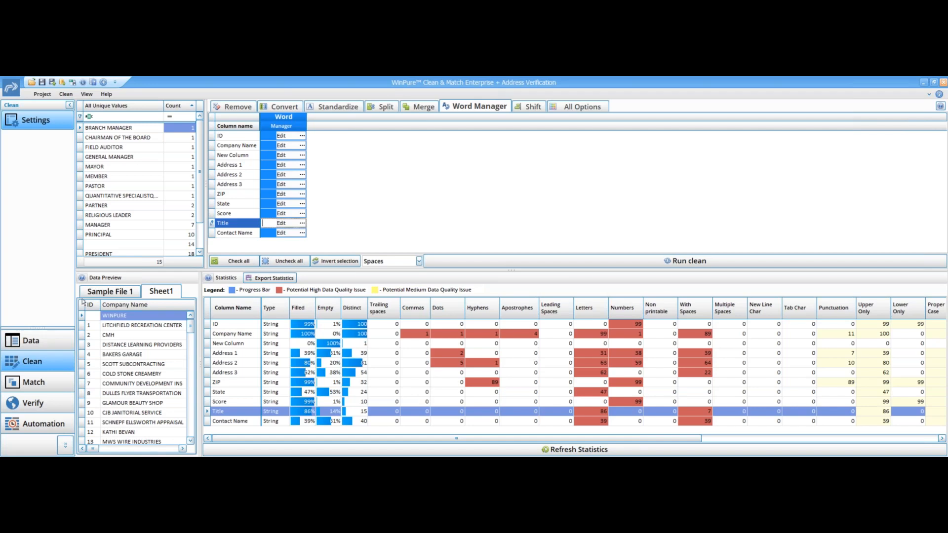
Widen the unique values and data preview areas and inspect the Address 1 entries of Sheet1
{"action": "left_click_drag", "start_coordinate": [206, 227], "coordinate": [272, 188]}
{"action": "left_click_drag", "start_coordinate": [201, 353], "coordinate": [371, 352]}
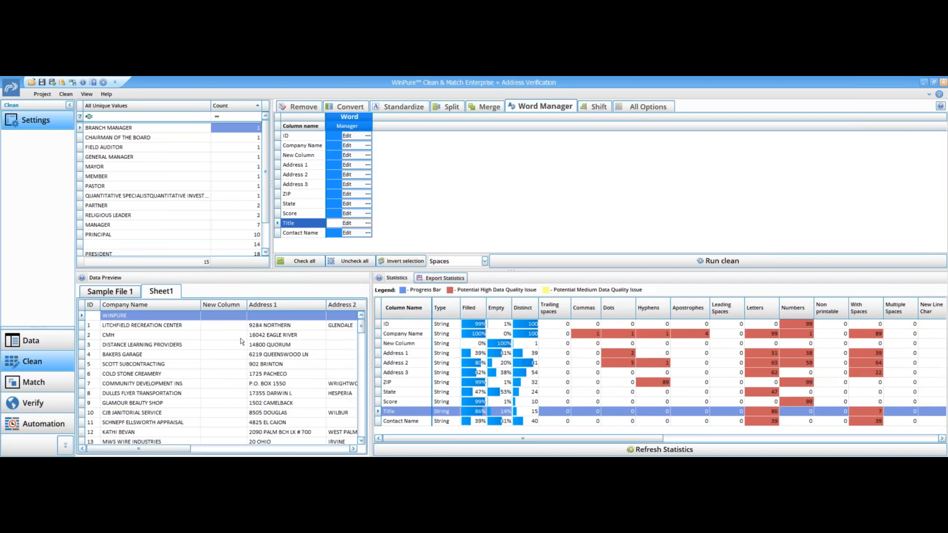
{"action": "left_click", "coordinate": [263, 325]}
{"action": "left_click_drag", "start_coordinate": [185, 447], "coordinate": [245, 446]}
{"action": "left_click", "coordinate": [127, 337]}
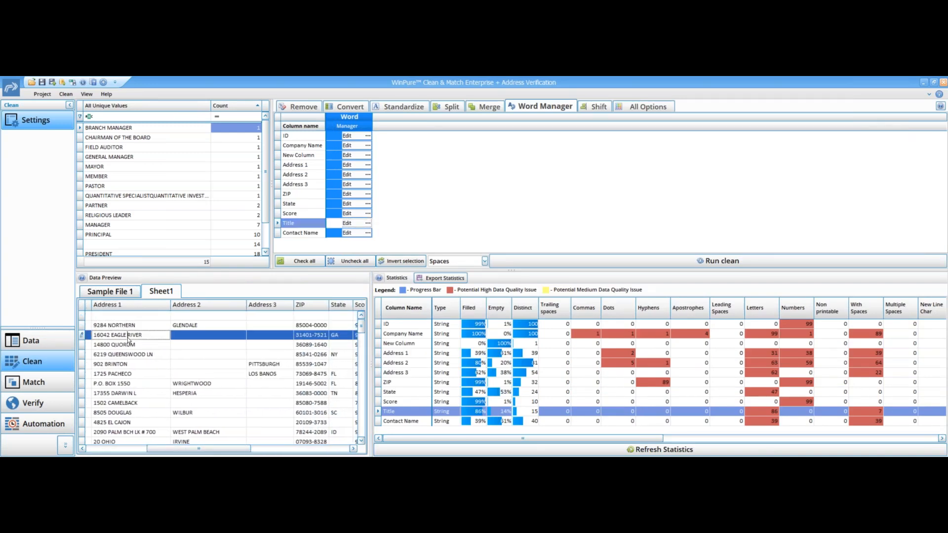
{"action": "left_click", "coordinate": [131, 347]}
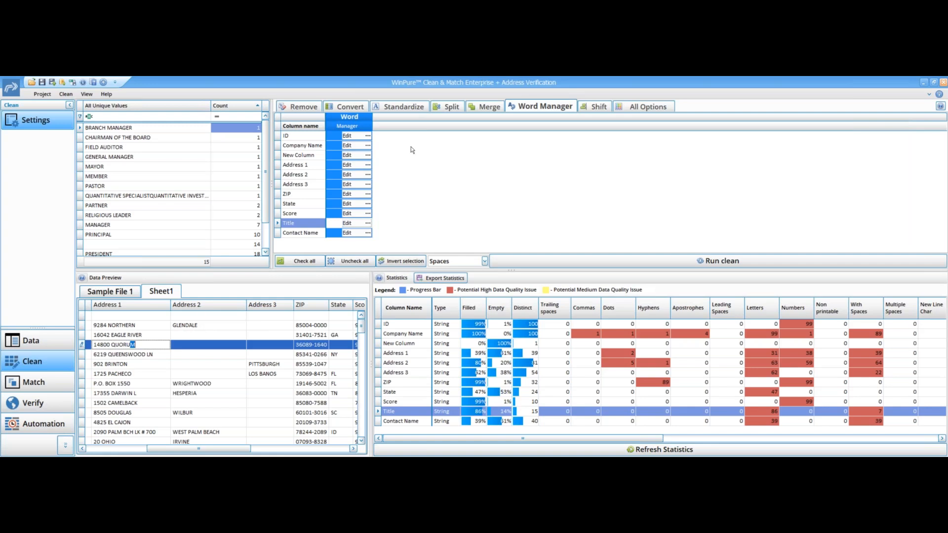
Split Address 1, Address 2 and Address 3 as Address, and ZIP and State as City/State/Zip, and run the clean
{"action": "left_click", "coordinate": [458, 110]}
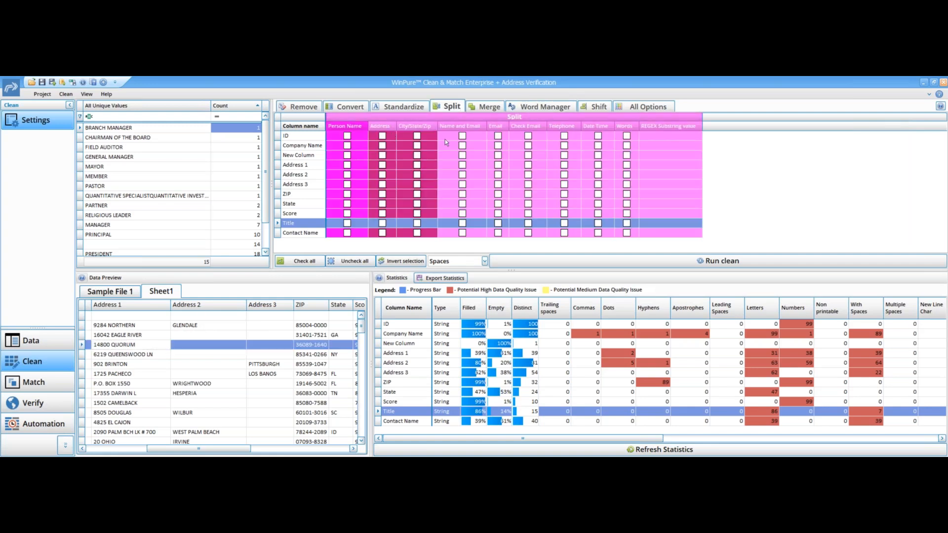
{"action": "left_click", "coordinate": [301, 165]}
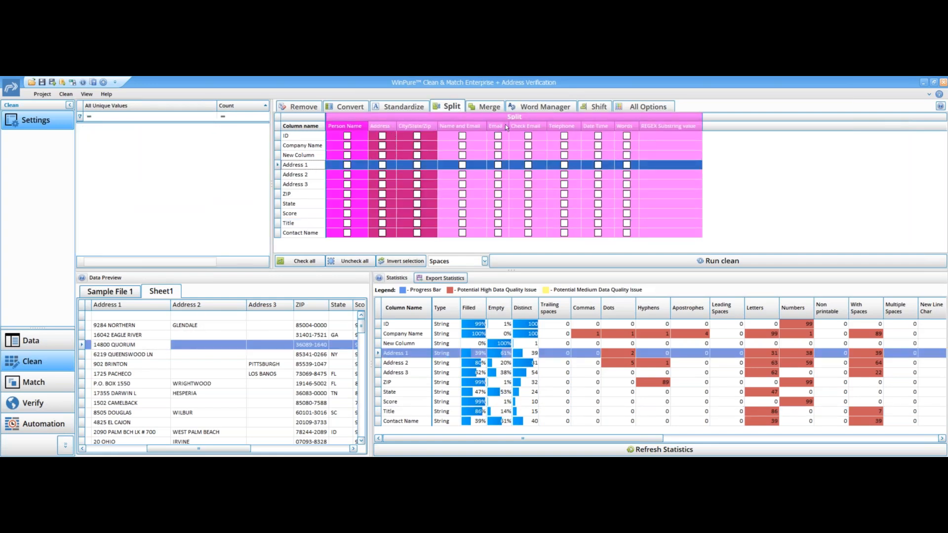
{"action": "left_click", "coordinate": [385, 166]}
{"action": "left_click", "coordinate": [383, 174]}
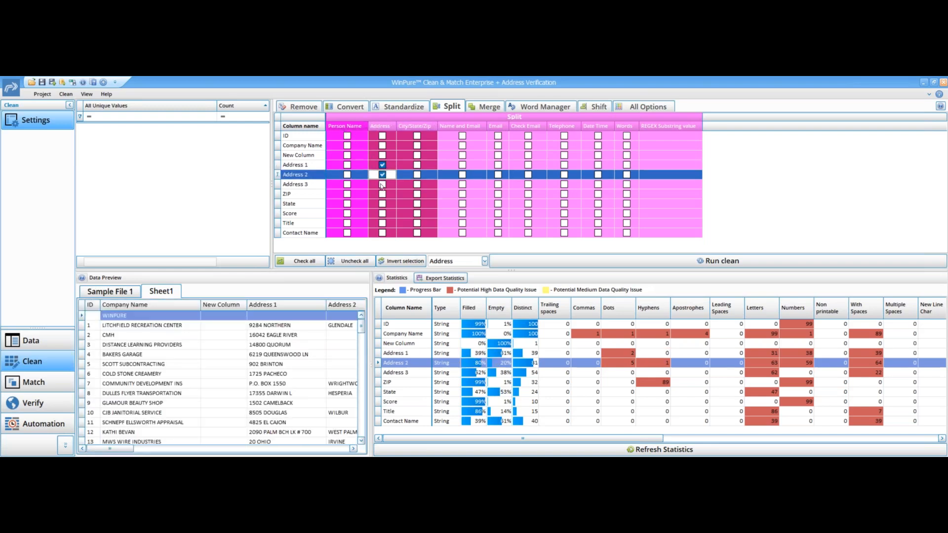
{"action": "left_click", "coordinate": [382, 185]}
{"action": "left_click", "coordinate": [417, 194]}
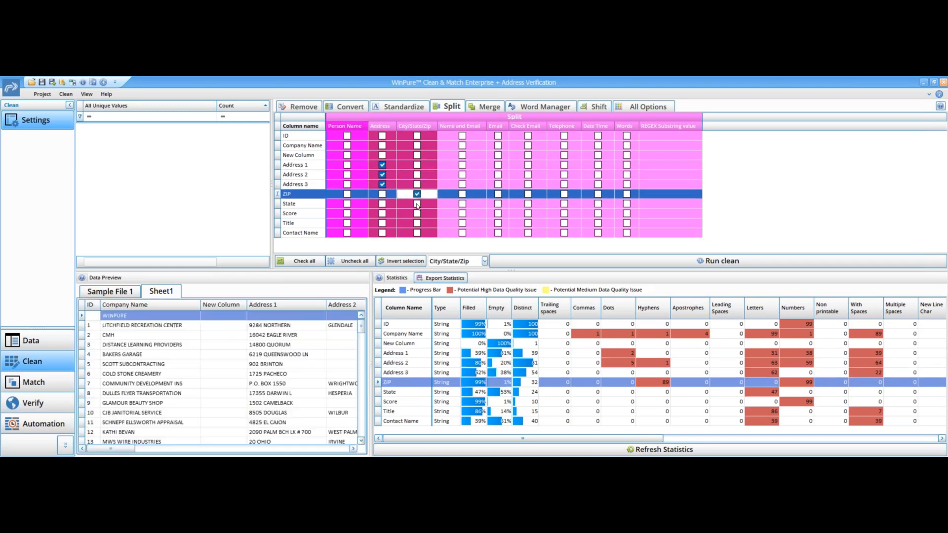
{"action": "left_click", "coordinate": [416, 204]}
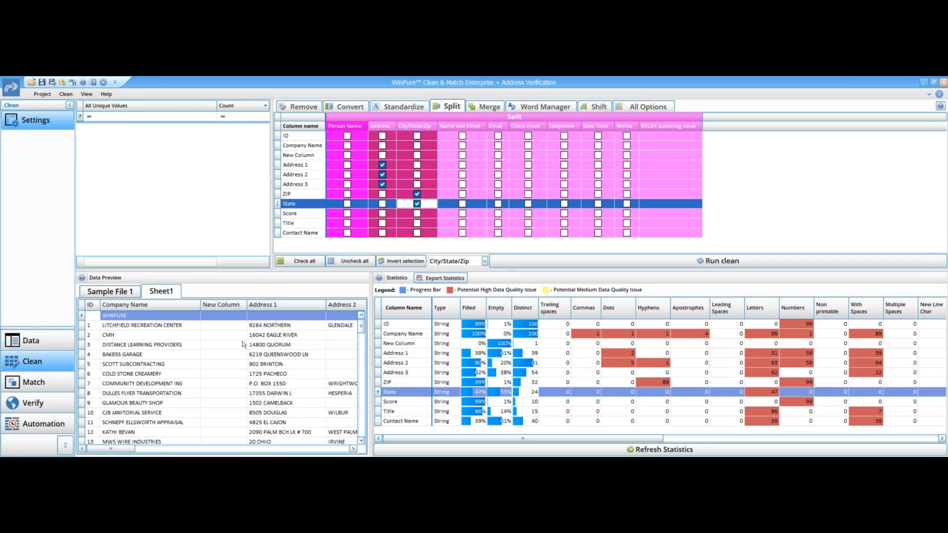
{"action": "left_click_drag", "start_coordinate": [129, 448], "coordinate": [164, 447]}
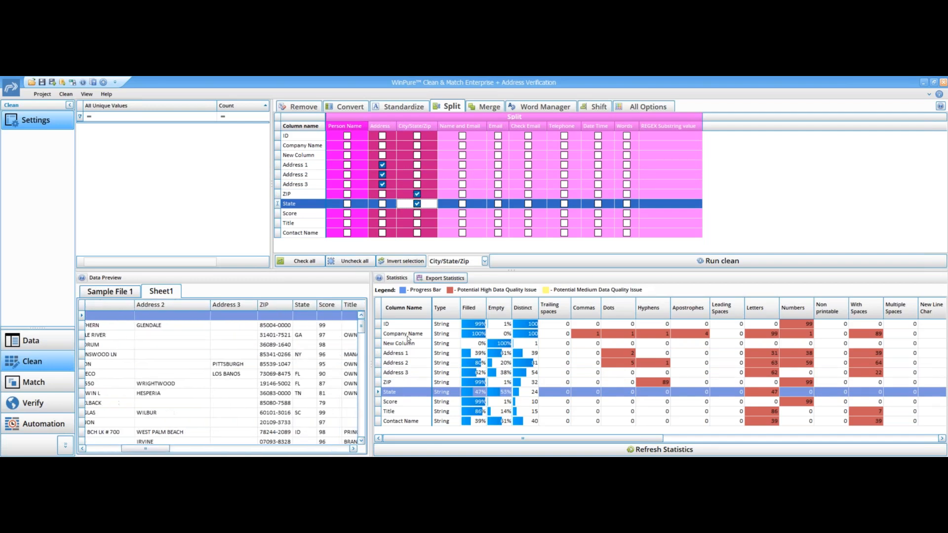
{"action": "left_click", "coordinate": [556, 266]}
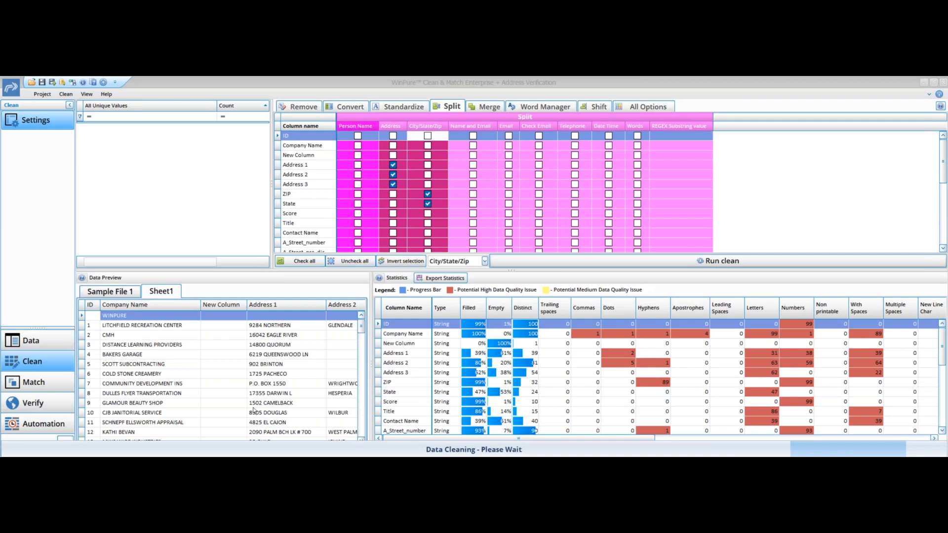
Examine the new split columns in the data preview, including street number, street name, Zip and Zip4
{"action": "left_click_drag", "start_coordinate": [132, 448], "coordinate": [238, 446]}
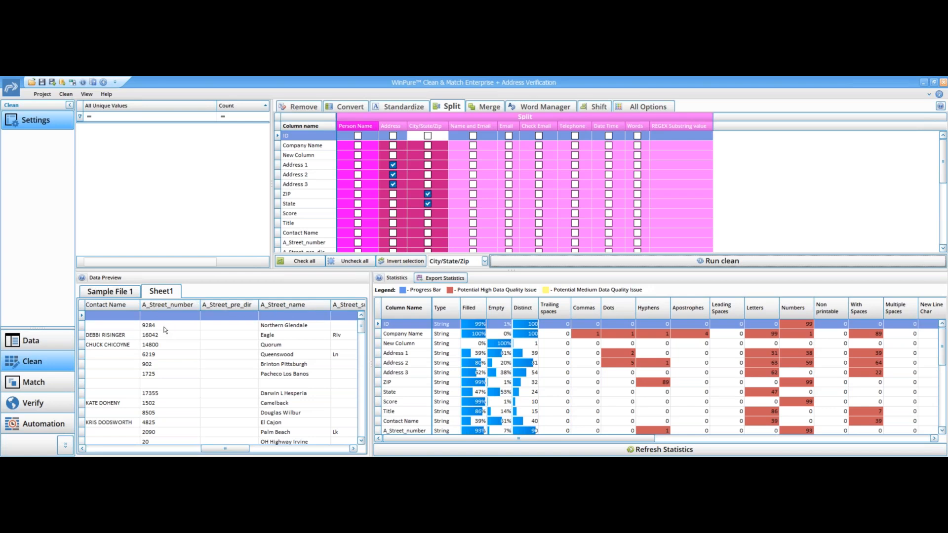
{"action": "left_click", "coordinate": [166, 344]}
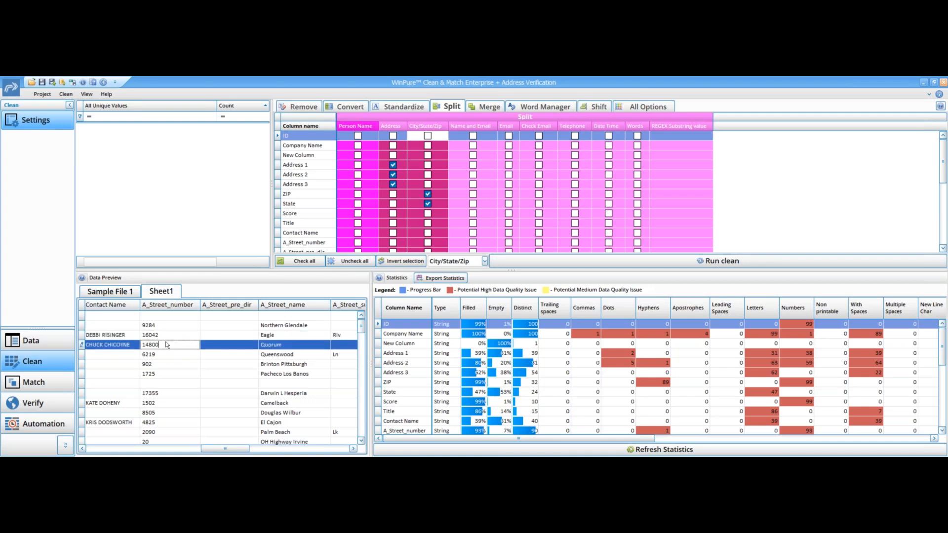
{"action": "left_click", "coordinate": [280, 337]}
{"action": "left_click", "coordinate": [295, 326]}
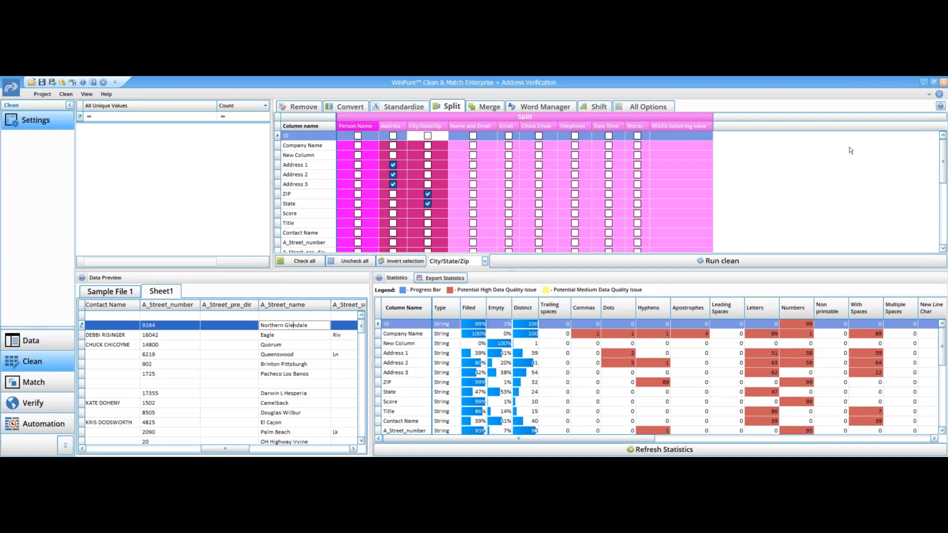
{"action": "left_click_drag", "start_coordinate": [226, 448], "coordinate": [329, 450]}
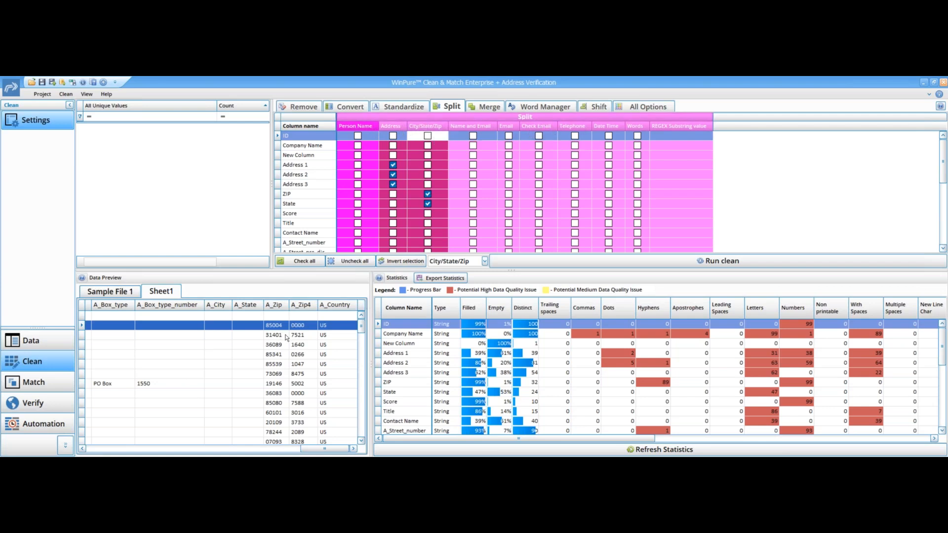
{"action": "left_click_drag", "start_coordinate": [320, 448], "coordinate": [344, 453]}
{"action": "left_click", "coordinate": [306, 336]}
{"action": "left_click", "coordinate": [309, 344]}
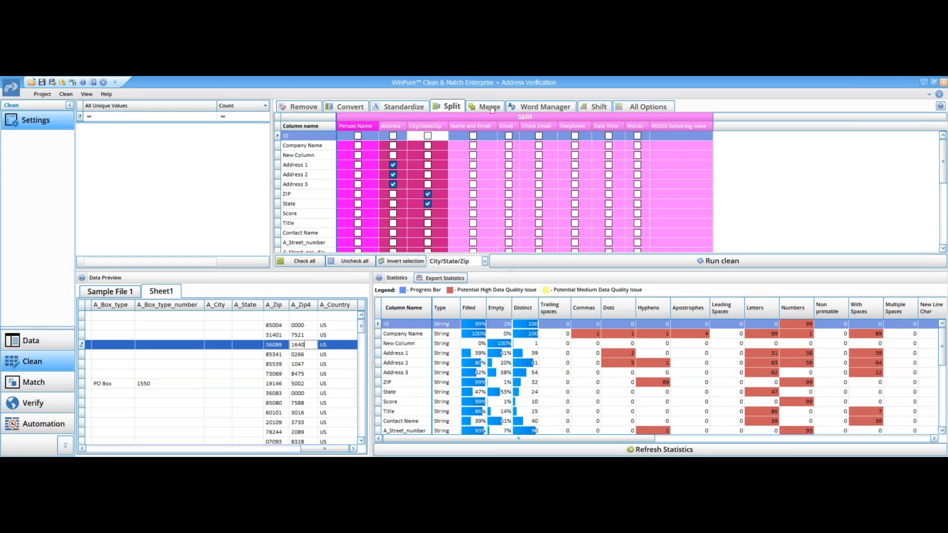
{"action": "left_click", "coordinate": [66, 95]}
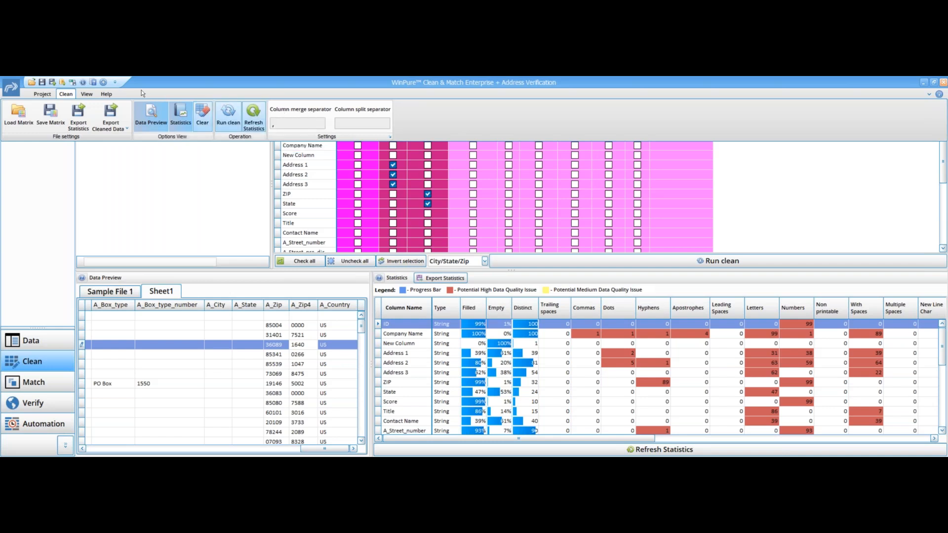
{"action": "left_click", "coordinate": [69, 95]}
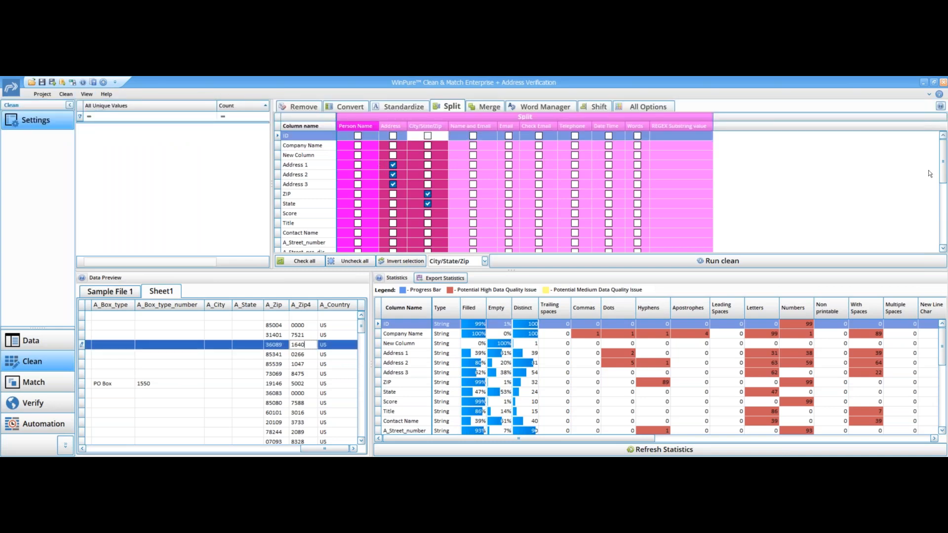